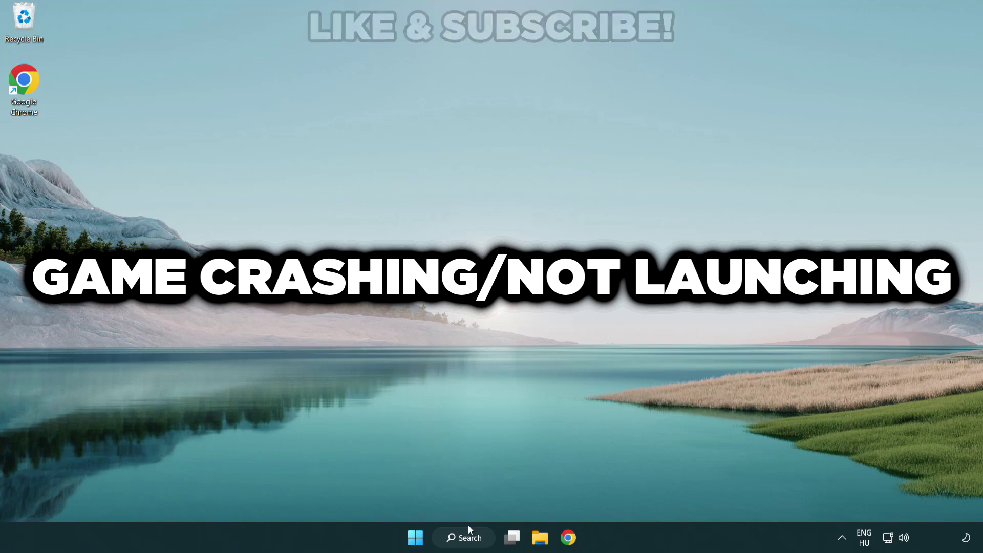
Step: Search for 'device manager' and open Device Manager, centring its window
left_click(475, 544)
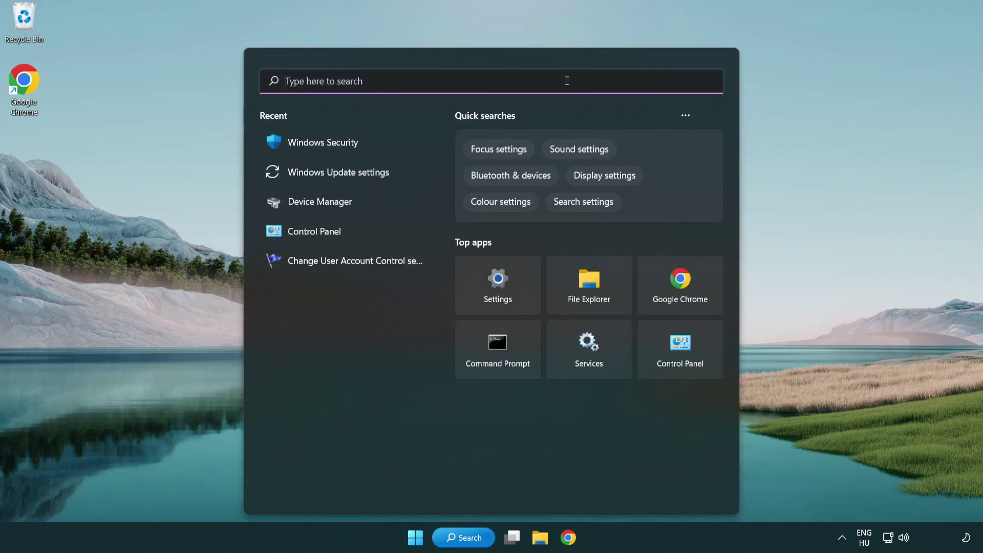
type("device m")
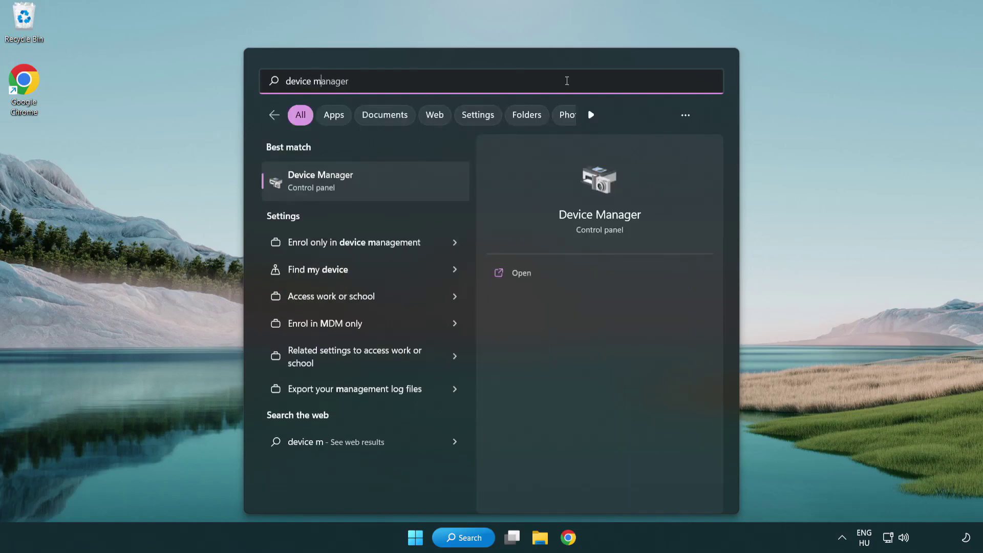
type("anager")
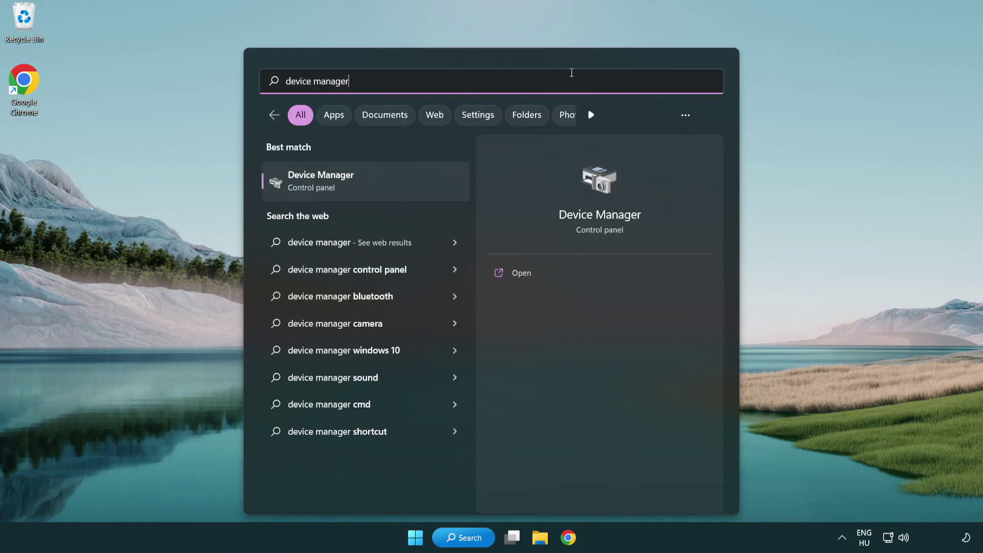
left_click(393, 186)
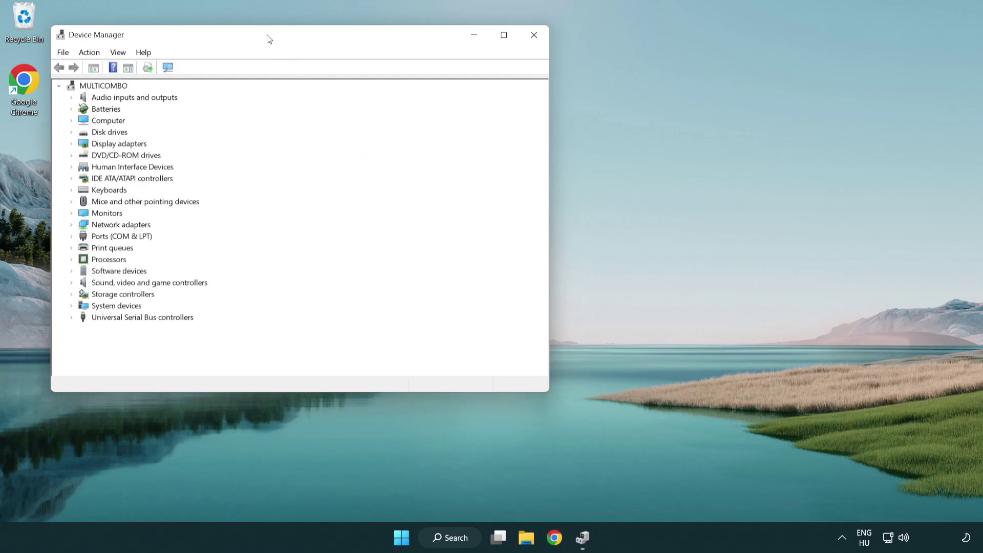
left_click_drag(265, 38, 432, 99)
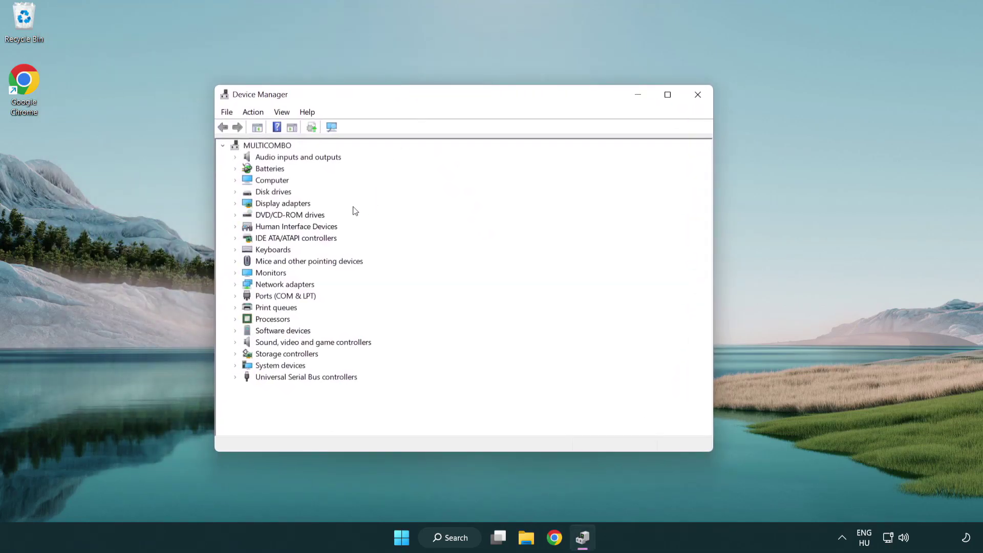
Step: Search automatically for a newer VMware SVGA 3D driver; the best driver is already installed
left_click(272, 206)
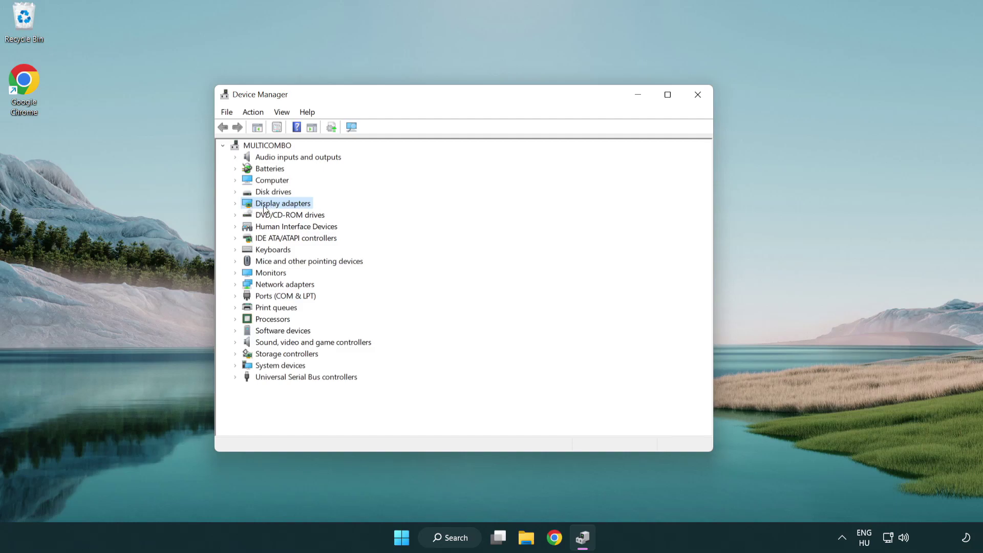
left_click(235, 205)
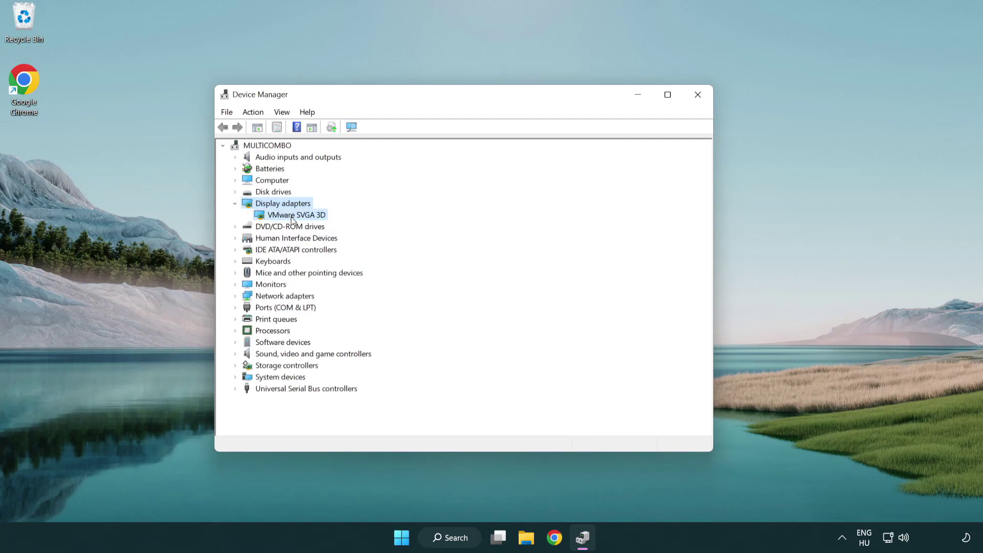
left_click(313, 215)
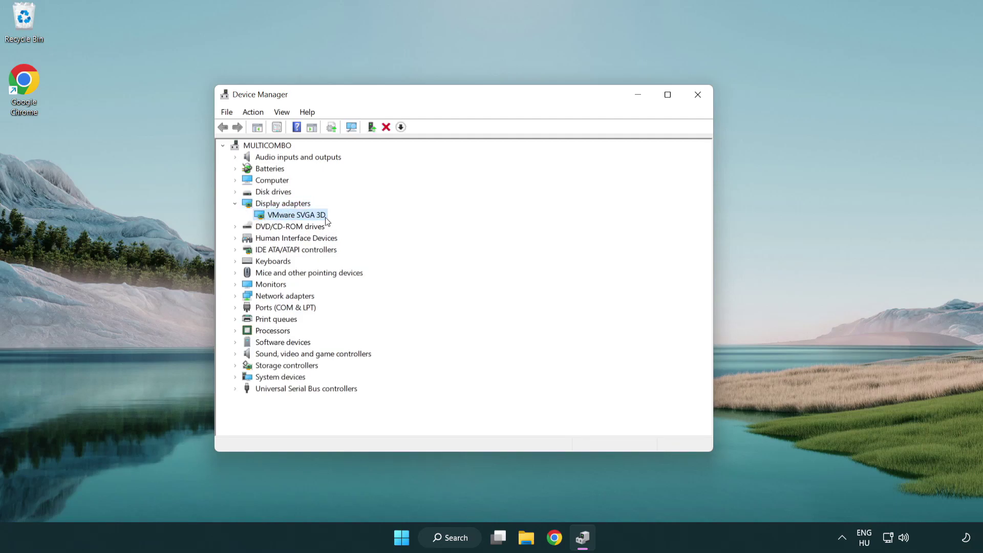
right_click(290, 215)
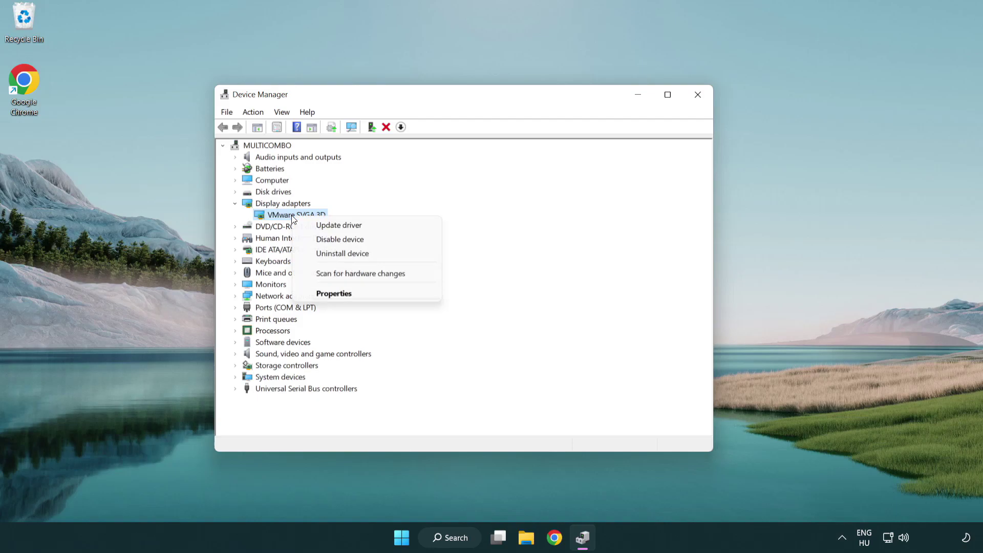
left_click(387, 228)
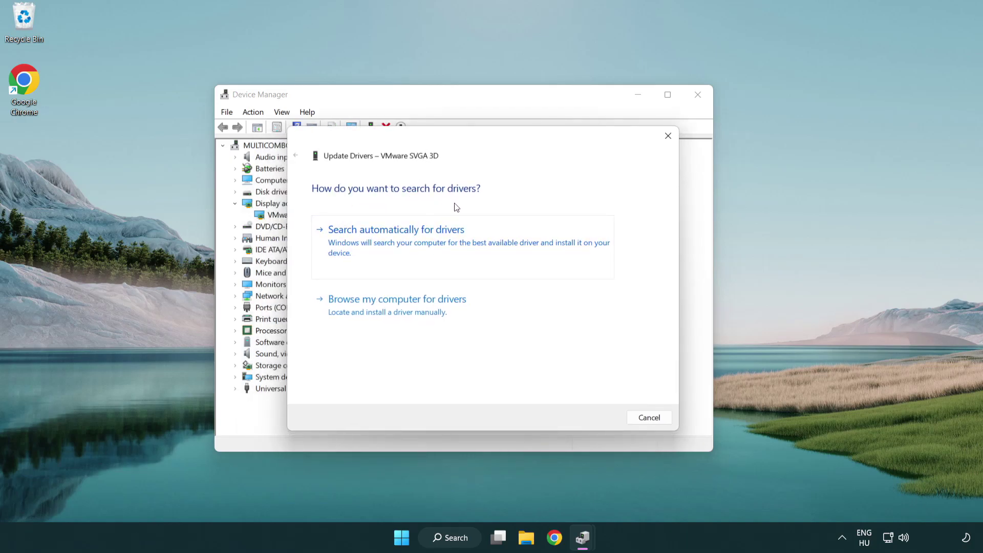
left_click(431, 239)
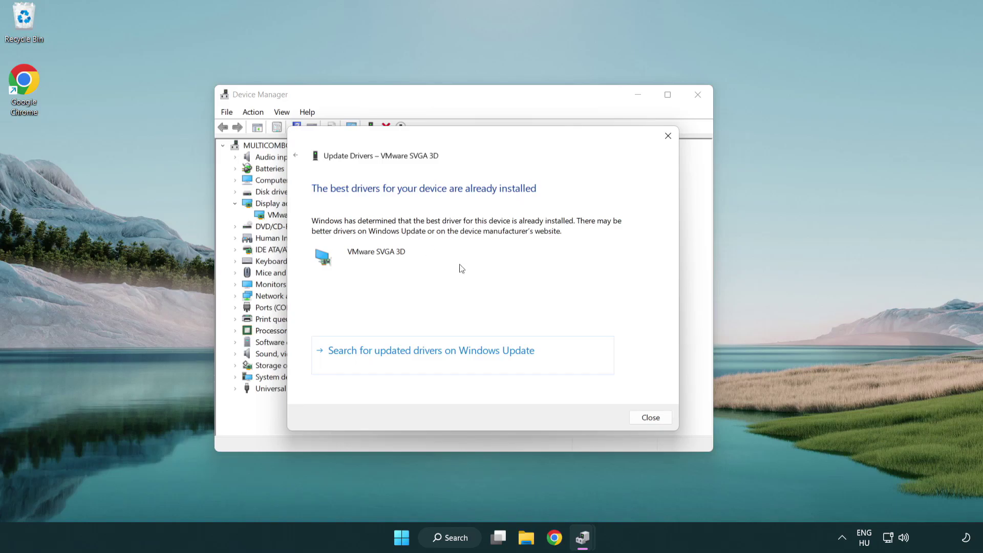
left_click(650, 418)
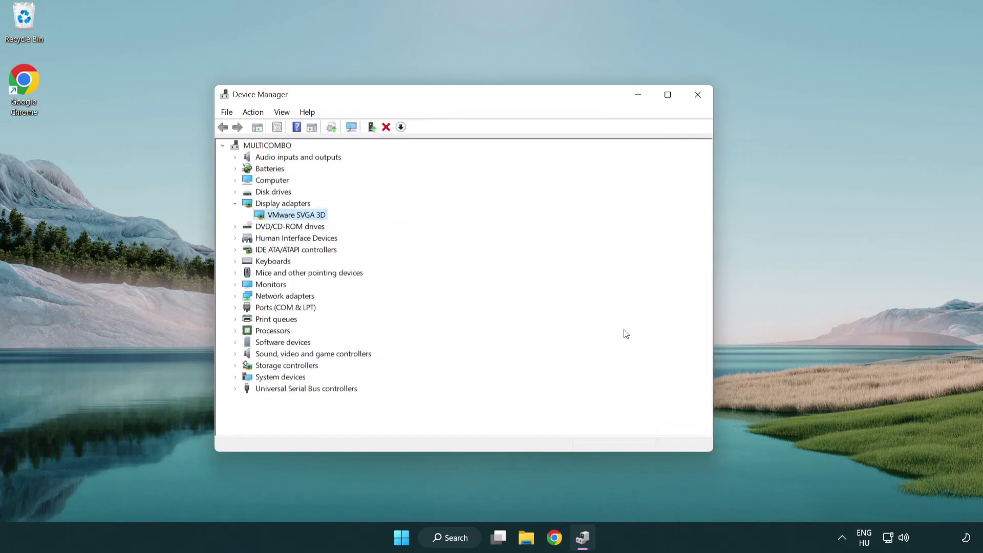
Step: Close Device Manager, run a Windows Update check showing the PC is up to date, then close Settings
left_click(698, 96)
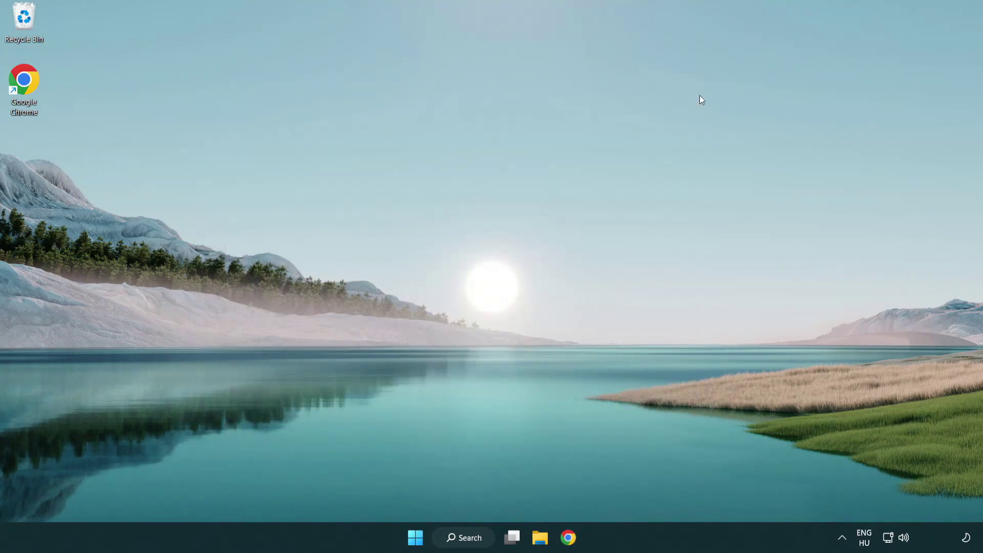
left_click(471, 537)
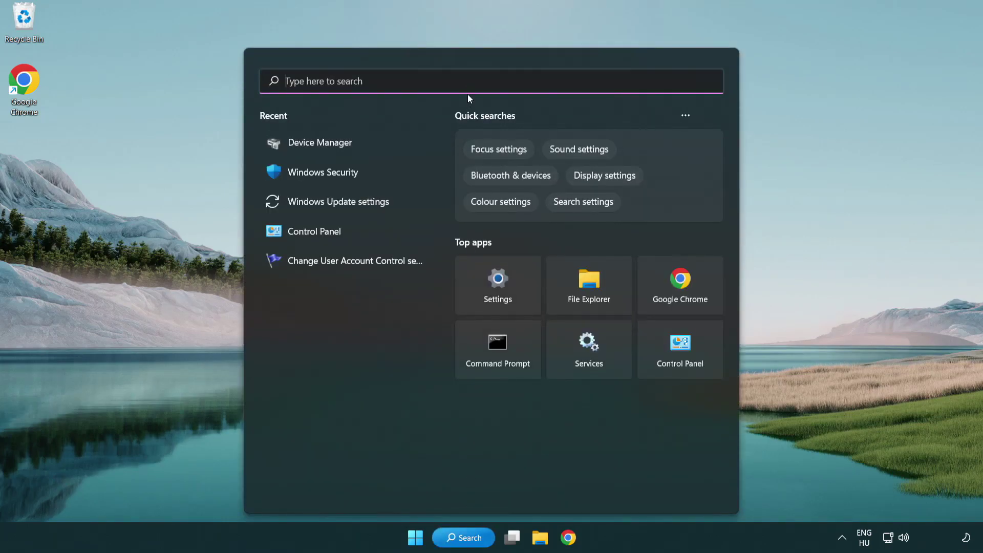
type("update")
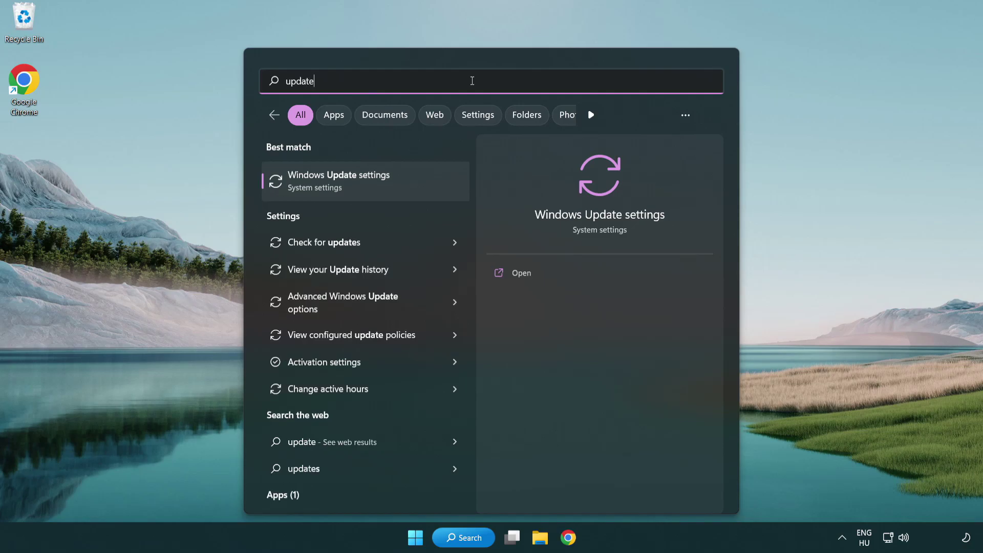
left_click(383, 185)
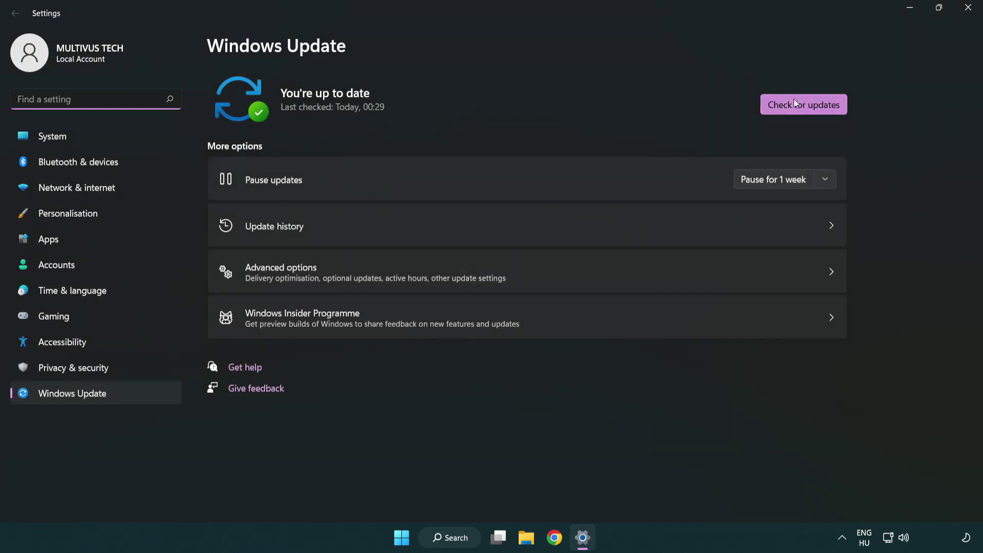
left_click(820, 113)
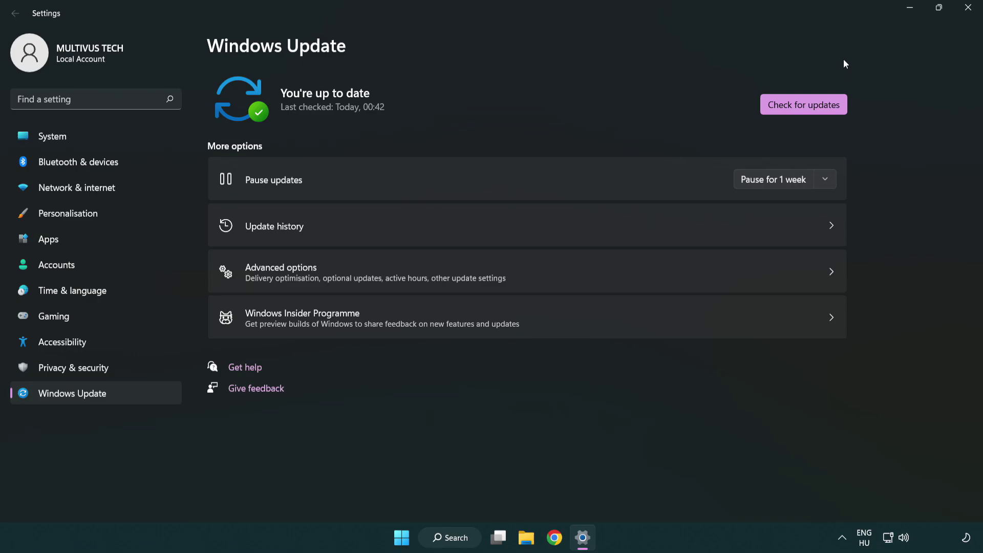
left_click(964, 15)
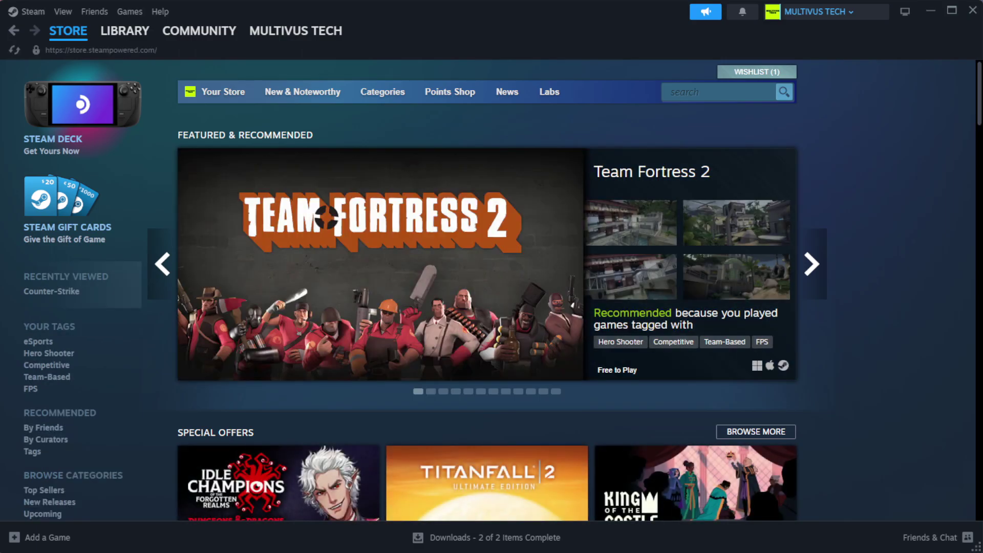
Step: Verify YOUR NOT WORKING GAME's installed files from its Steam properties, validating all 1039 files
mouse_move(123, 32)
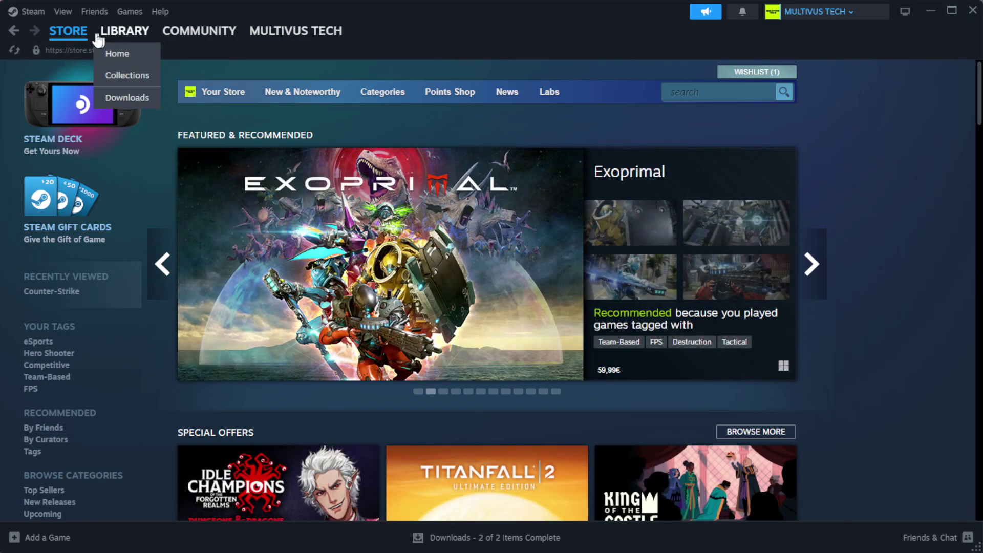
left_click(143, 53)
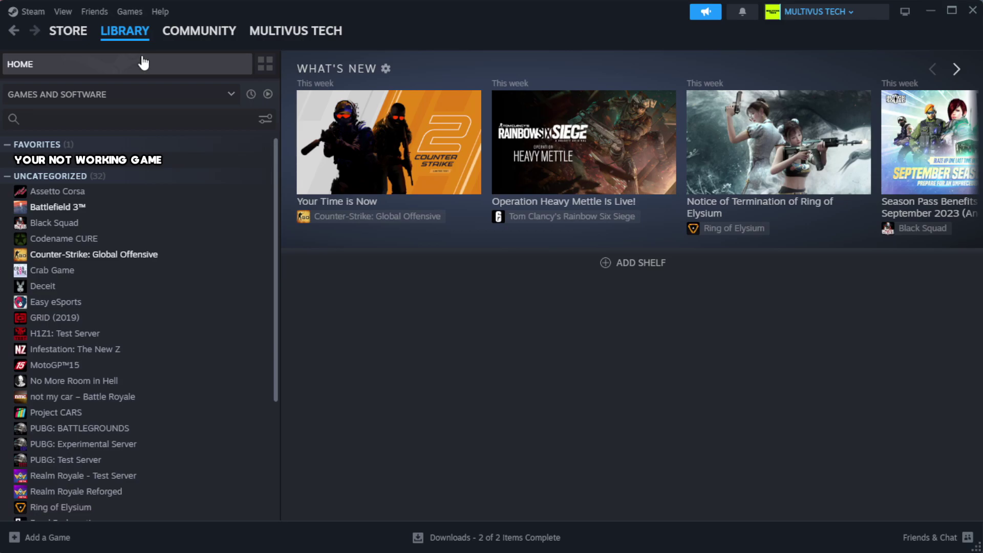
right_click(243, 168)
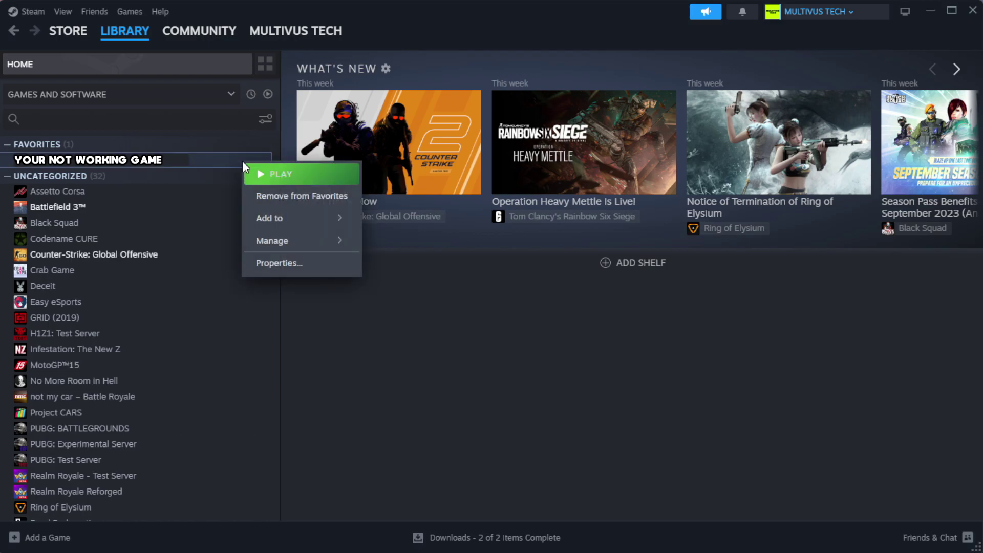
left_click(311, 270)
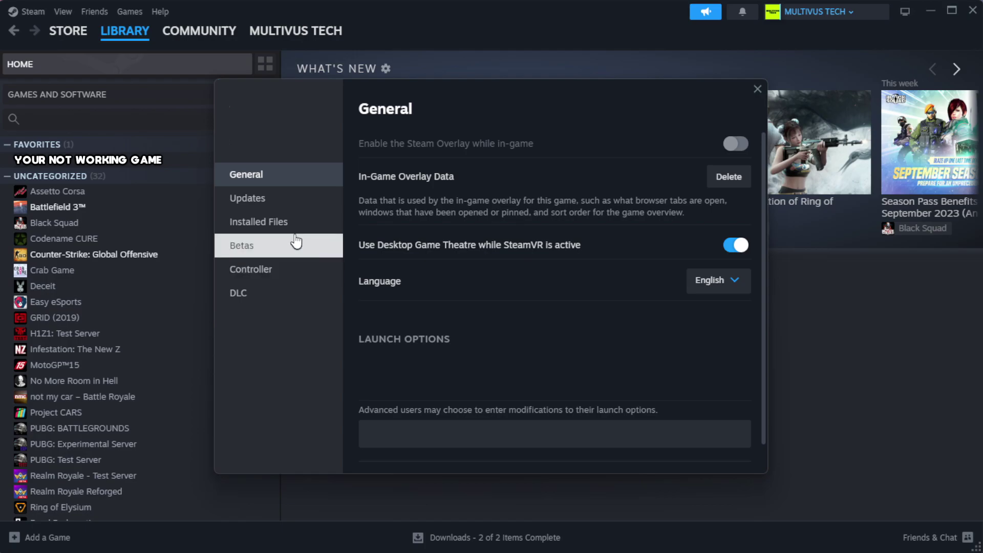
left_click(322, 233)
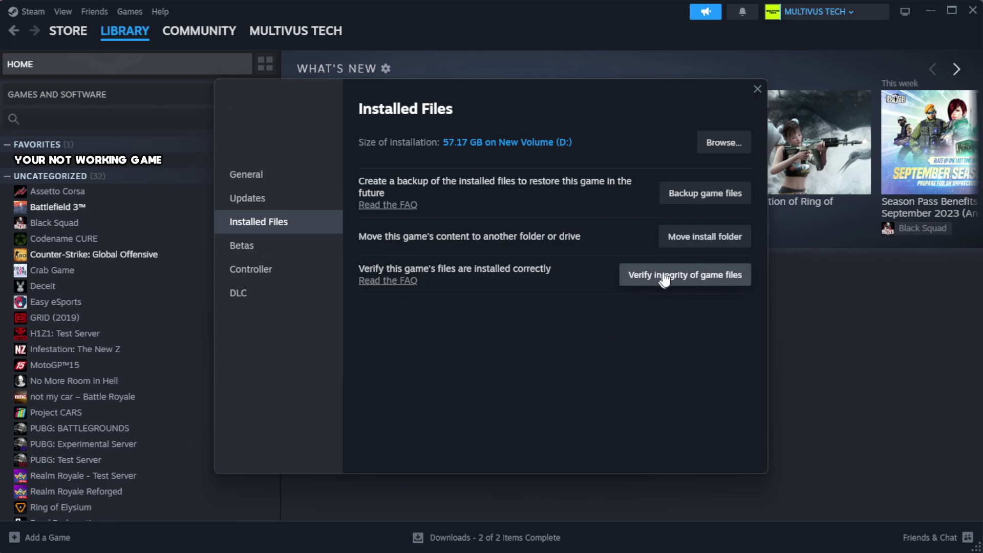
left_click(691, 286)
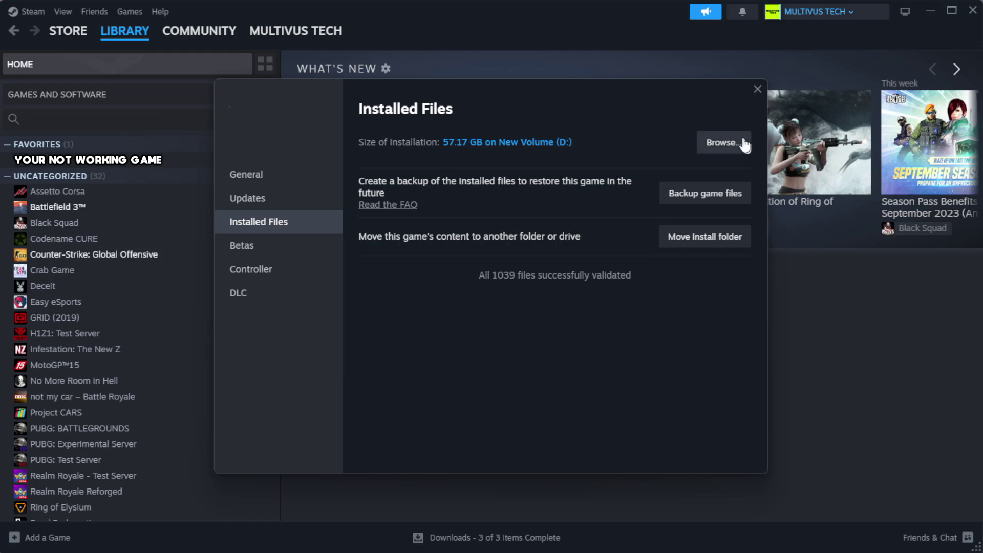
Step: Open the game's install folder and bring up the YOUR NOT WORKING GAME shortcut's Properties
left_click(722, 150)
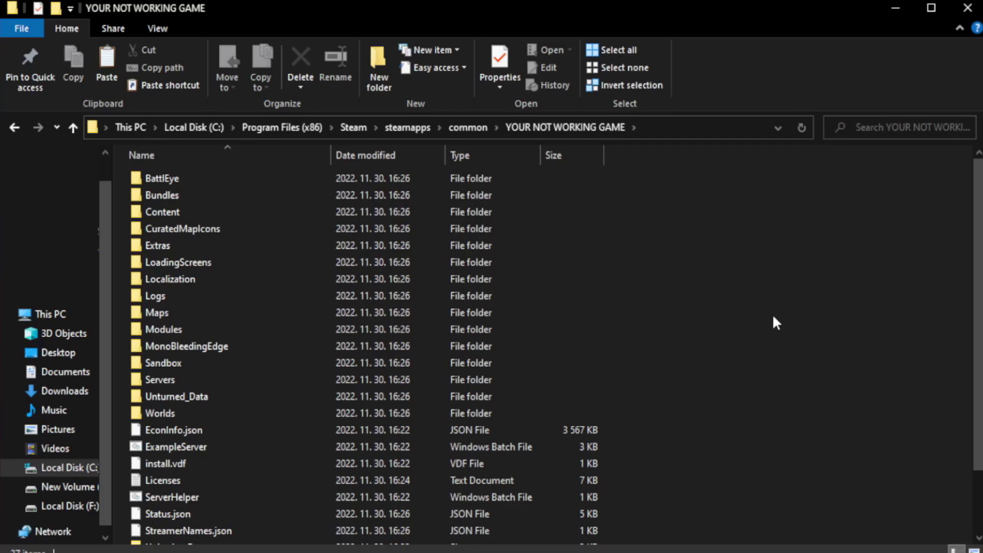
scroll(979, 275, "down", 2)
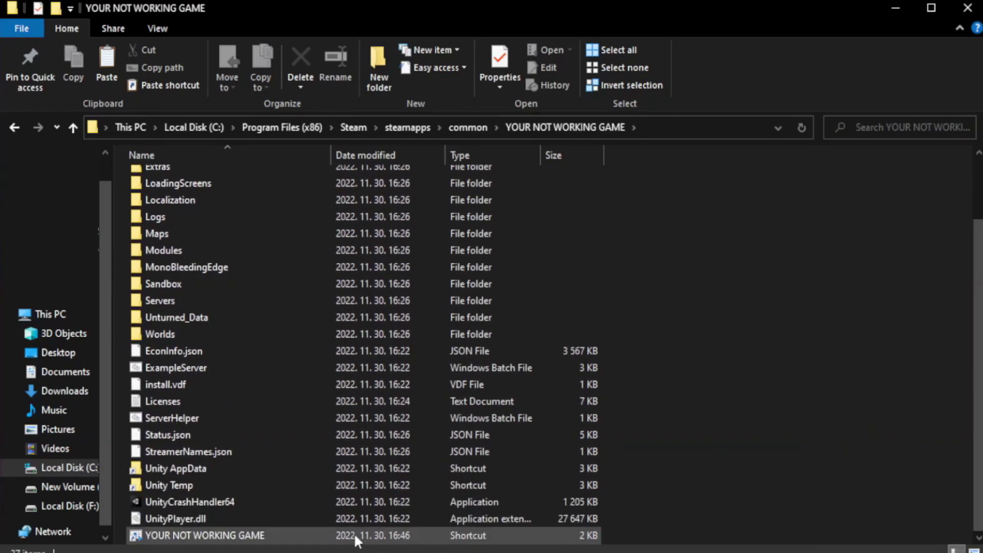
left_click(358, 536)
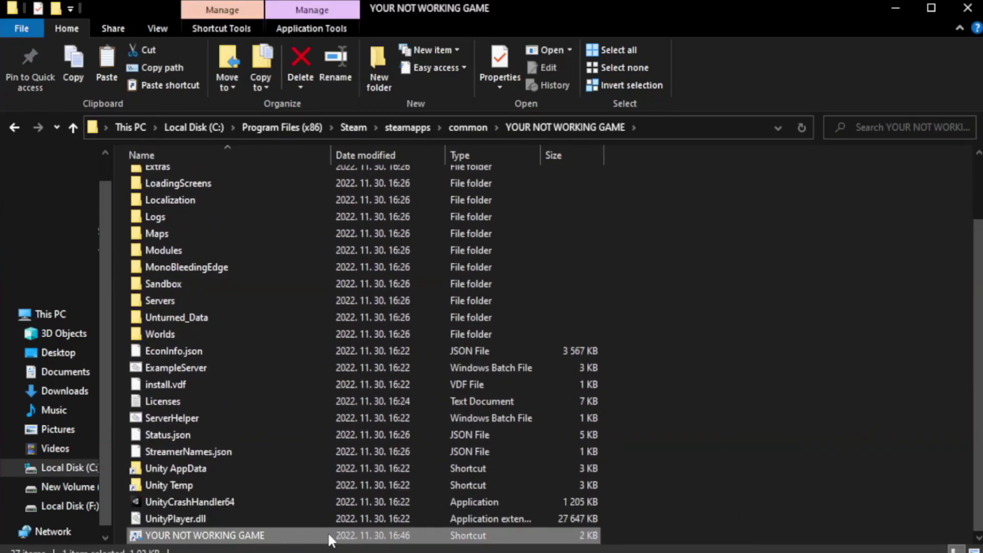
right_click(327, 532)
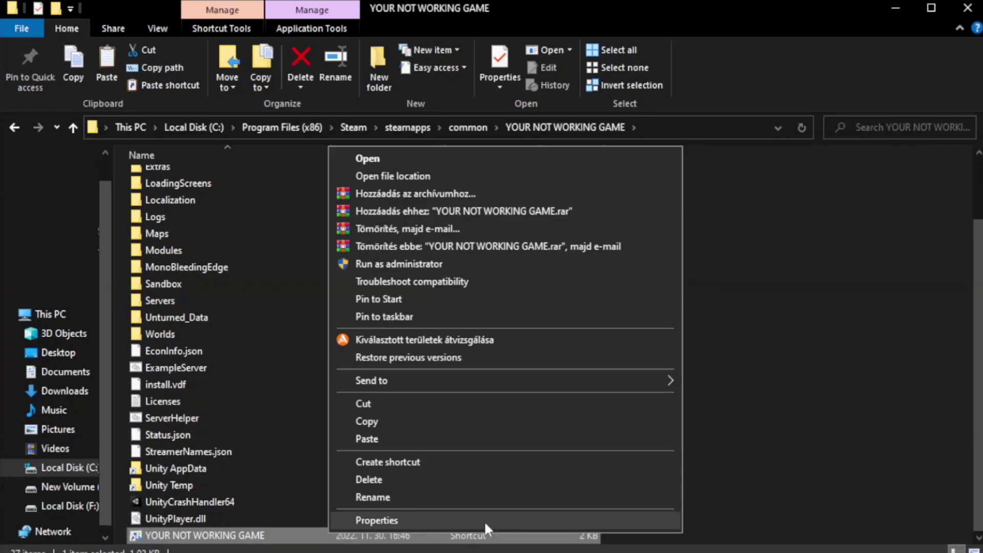
left_click(501, 519)
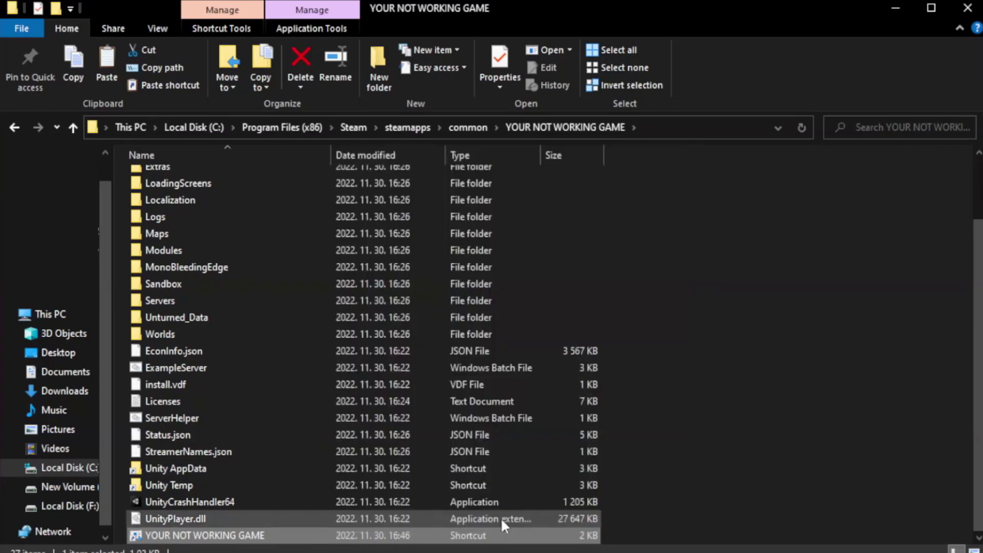
left_click_drag(491, 275, 493, 101)
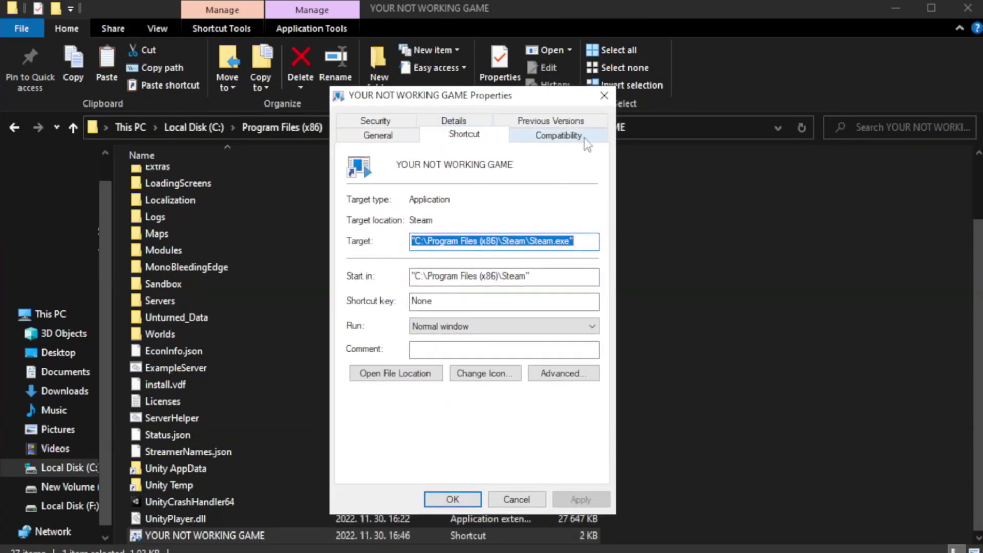
Step: Set the shortcut to Windows 8 compatibility mode, no fullscreen optimizations, run as administrator, and save
left_click(553, 138)
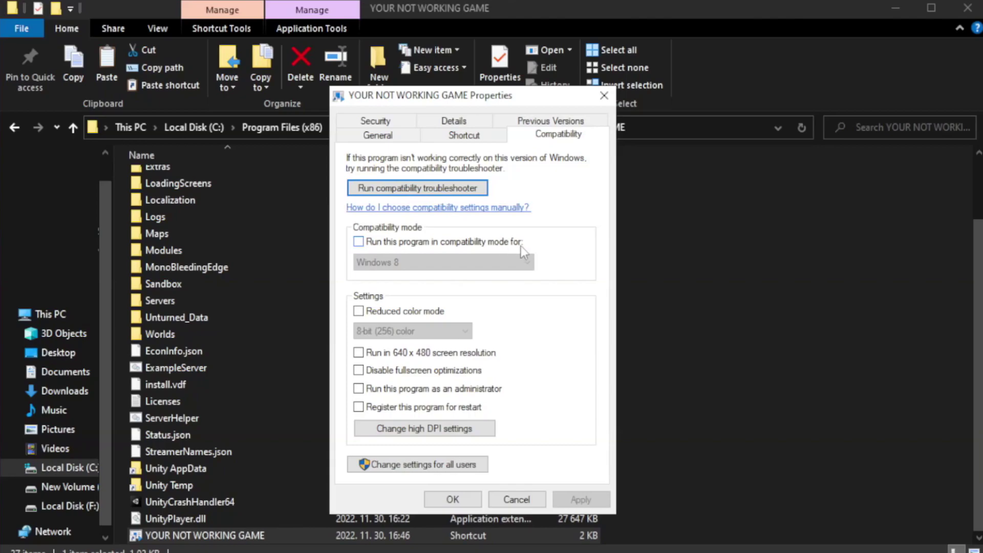
left_click(389, 242)
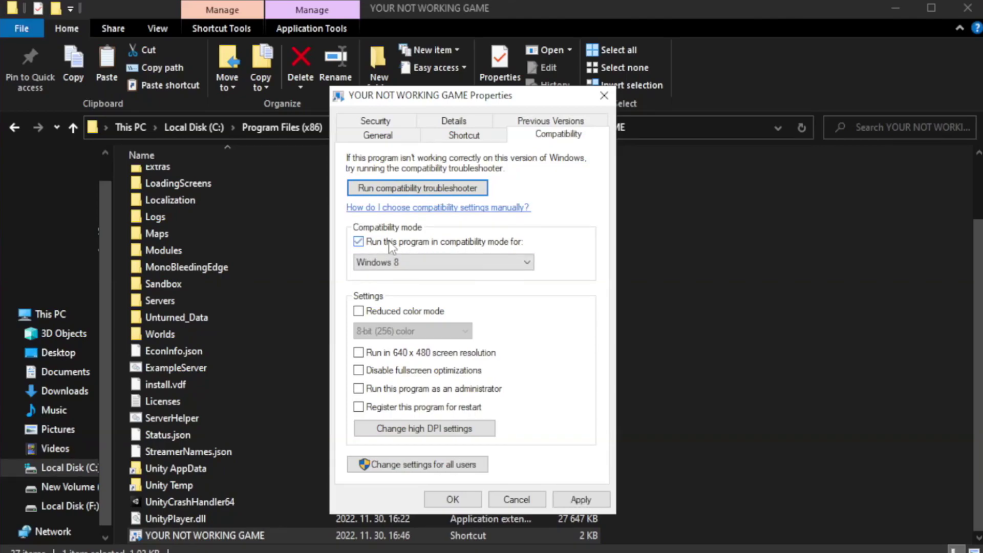
left_click(433, 261)
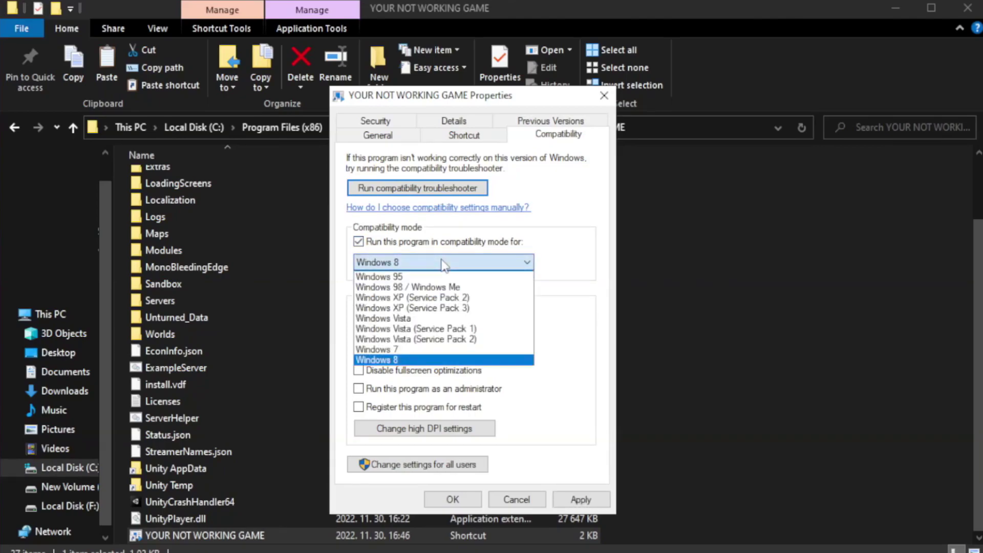
left_click(417, 360)
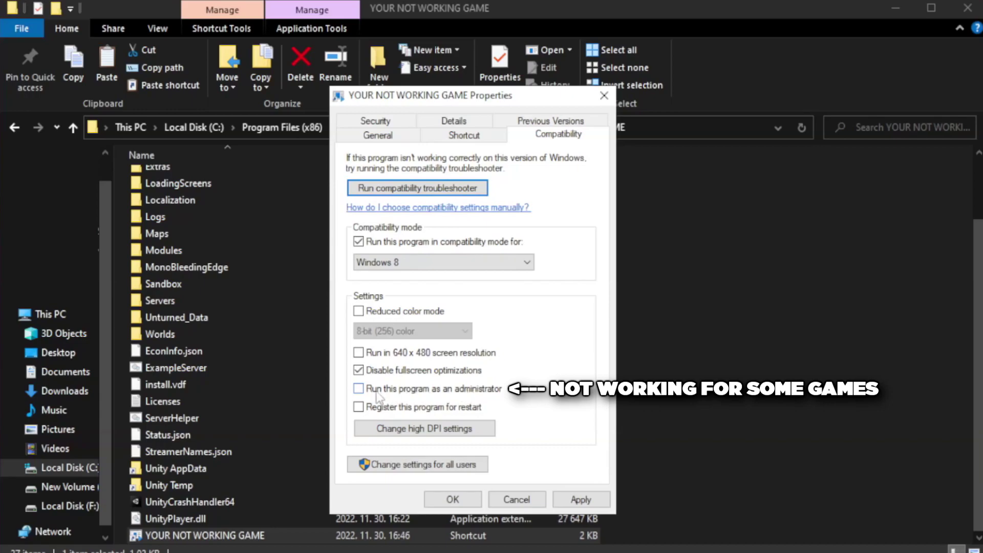
left_click(387, 397)
left_click(581, 499)
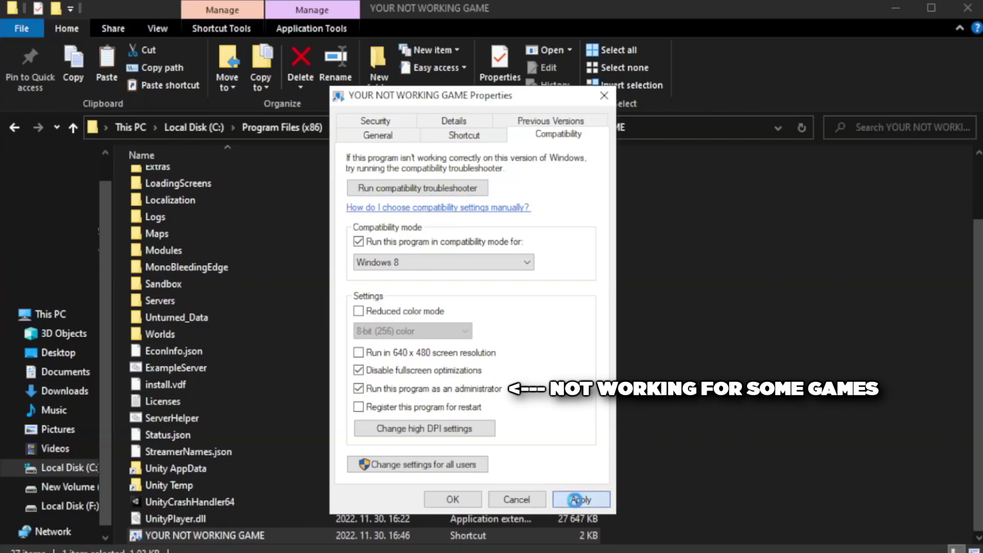
left_click(451, 499)
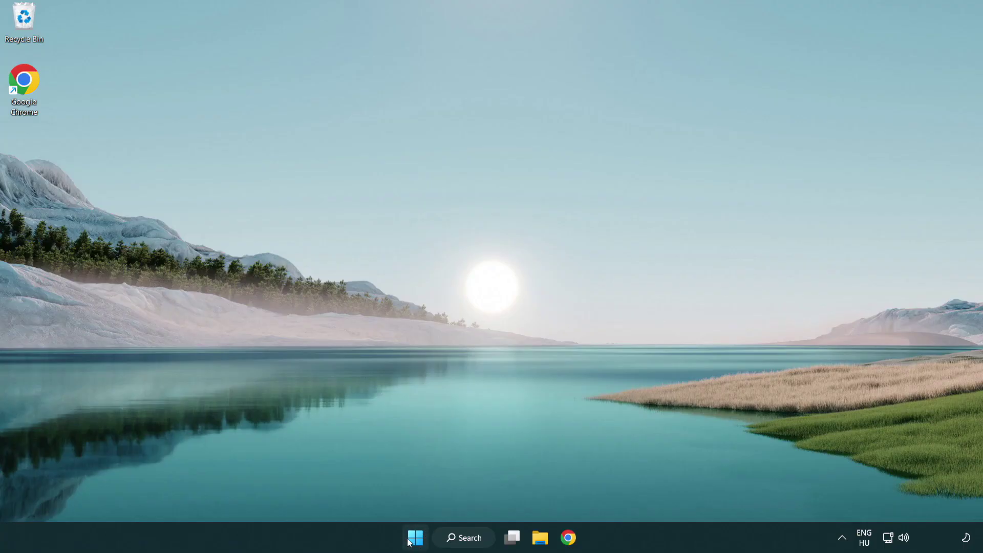
Step: Launch Task Manager from the Start button's menu and show its Startup apps list
right_click(416, 542)
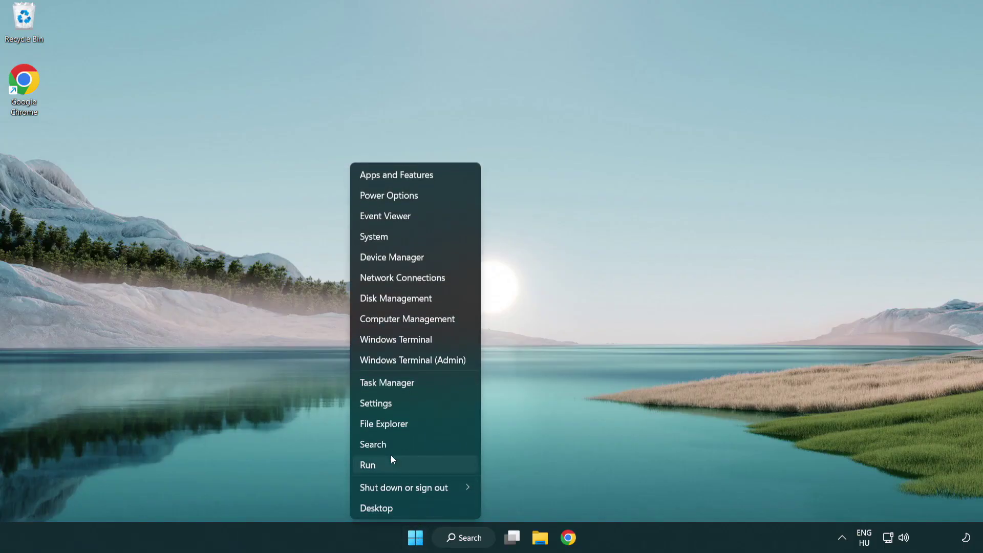
left_click(434, 385)
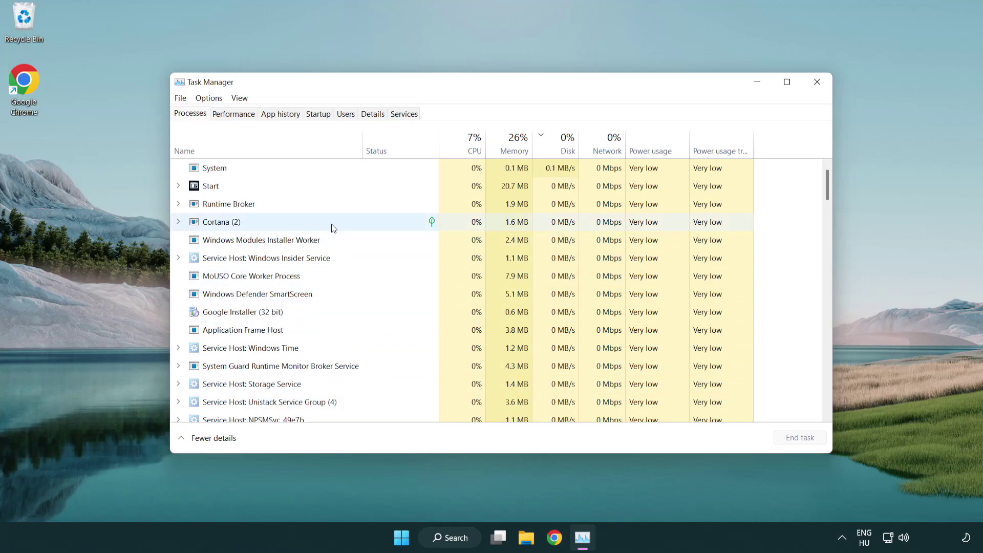
left_click(318, 114)
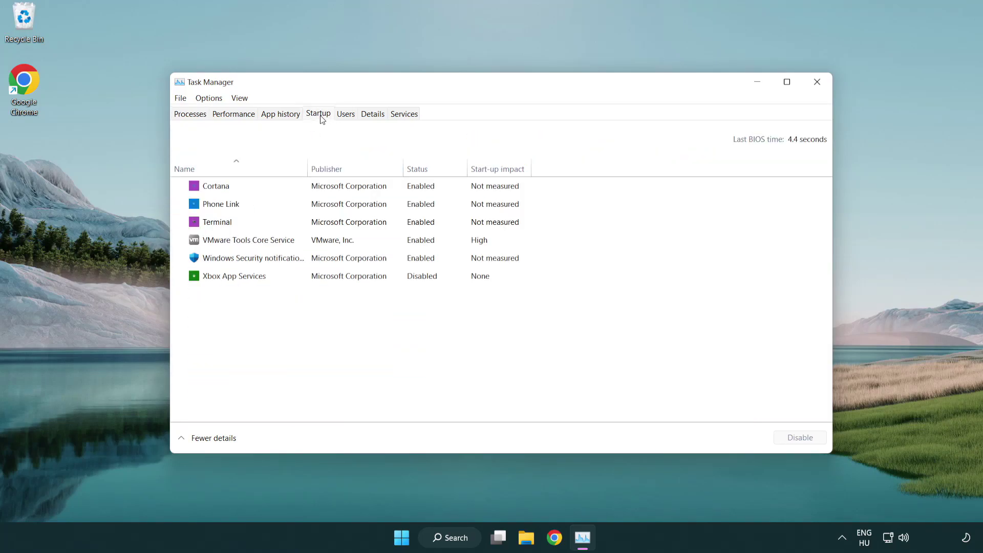
Step: Disable Terminal, Phone Link, Cortana and Windows Security at startup, then close Task Manager
left_click(322, 224)
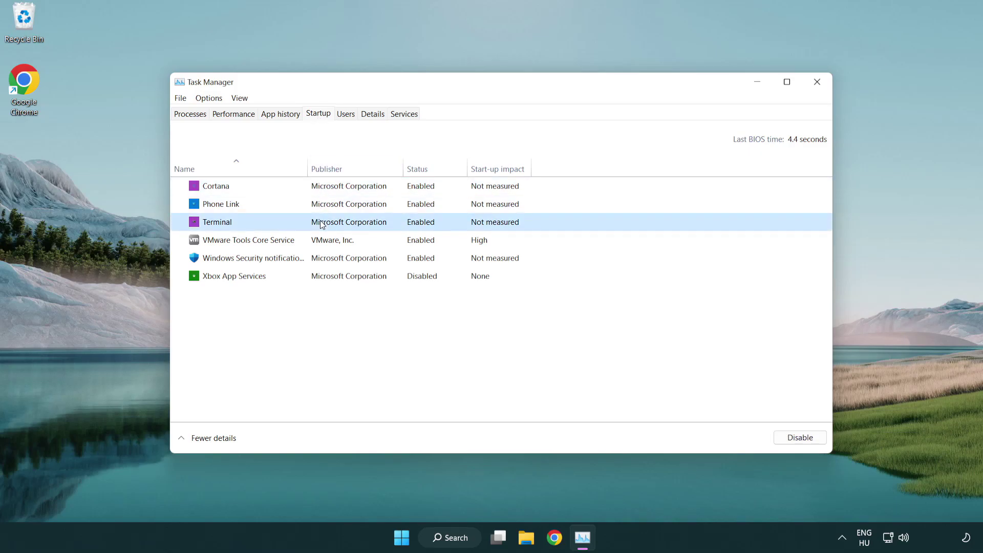
left_click(783, 438)
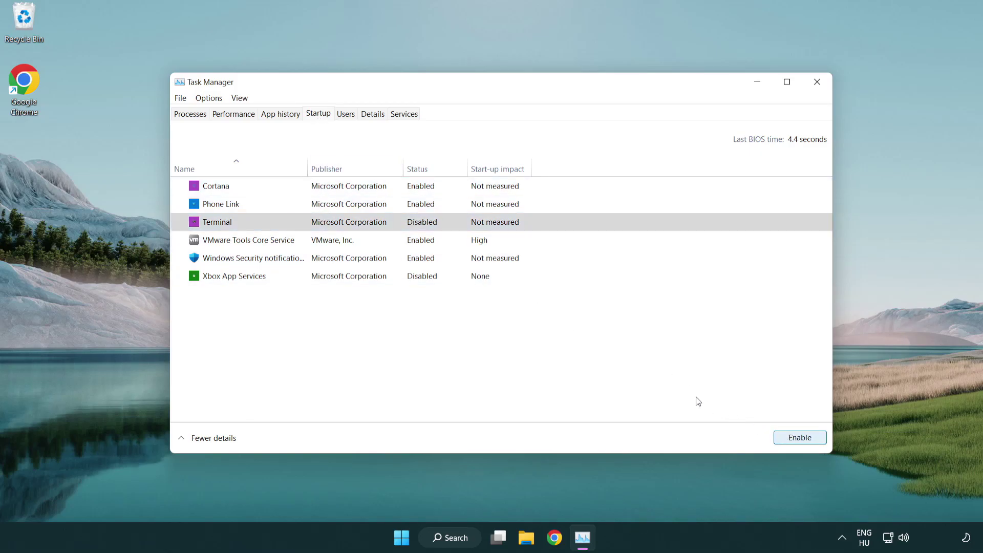
left_click(409, 206)
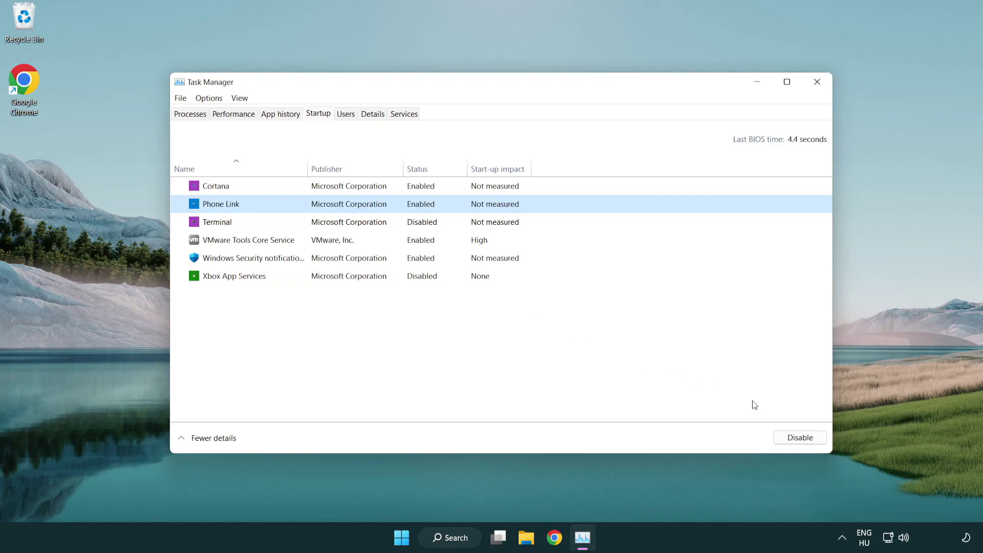
left_click(798, 439)
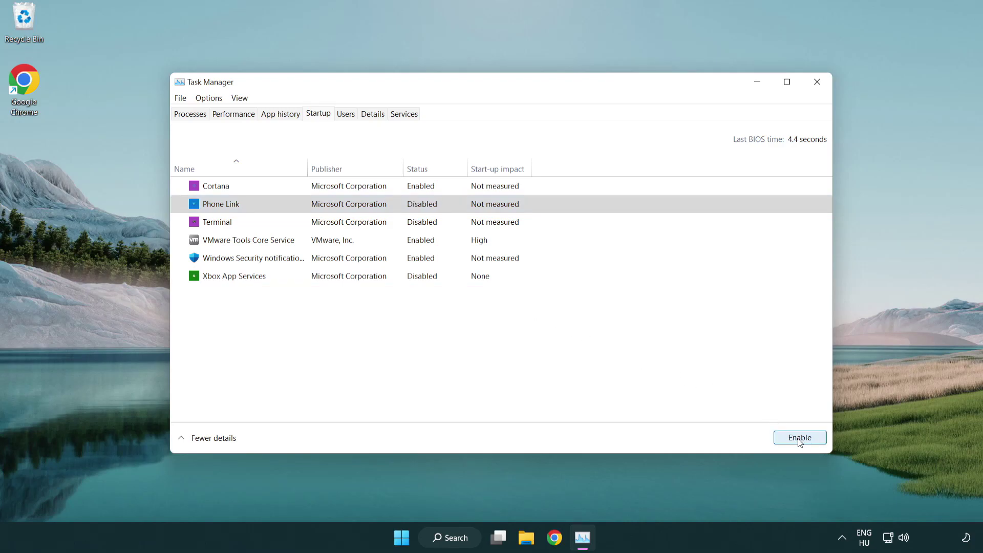
left_click(351, 191)
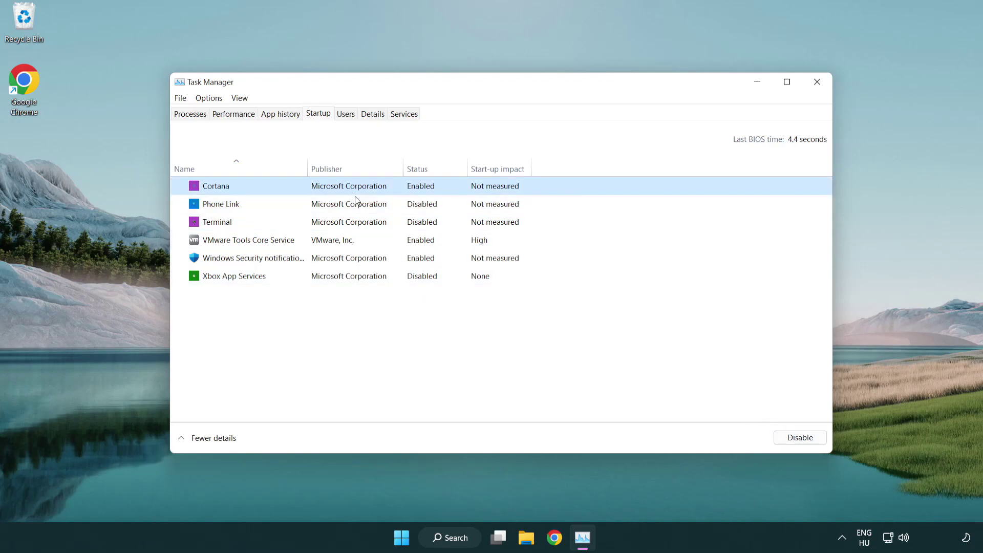
left_click(779, 435)
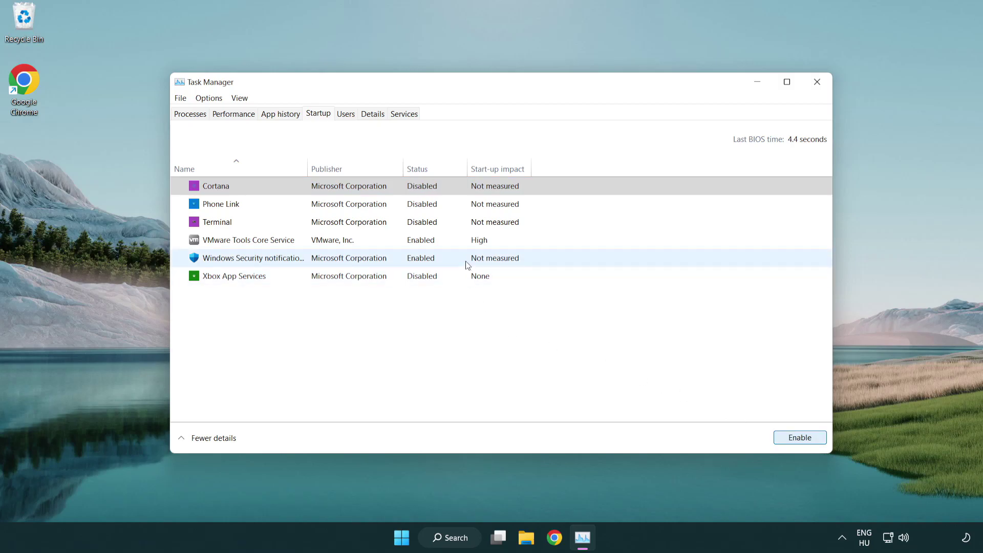
left_click(467, 265)
left_click(776, 435)
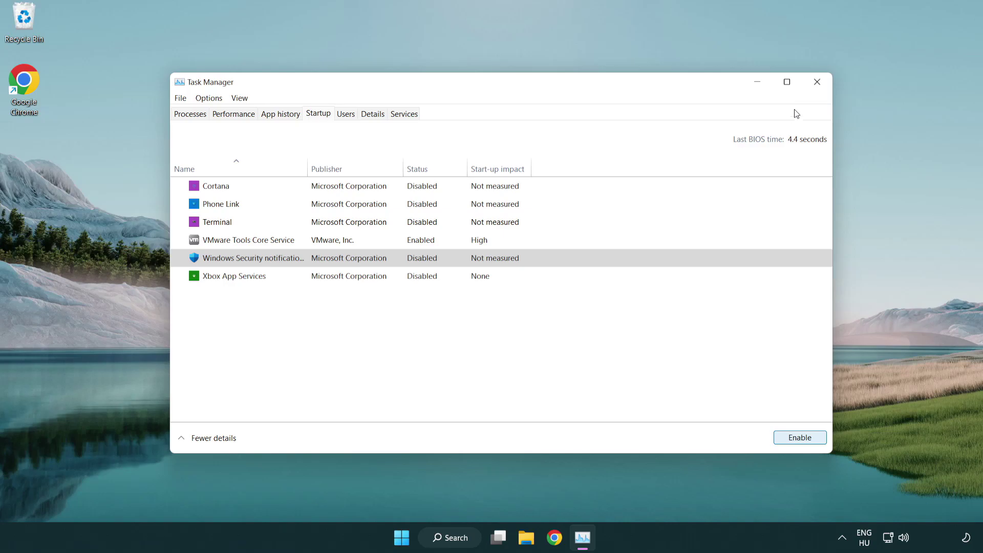
left_click(819, 87)
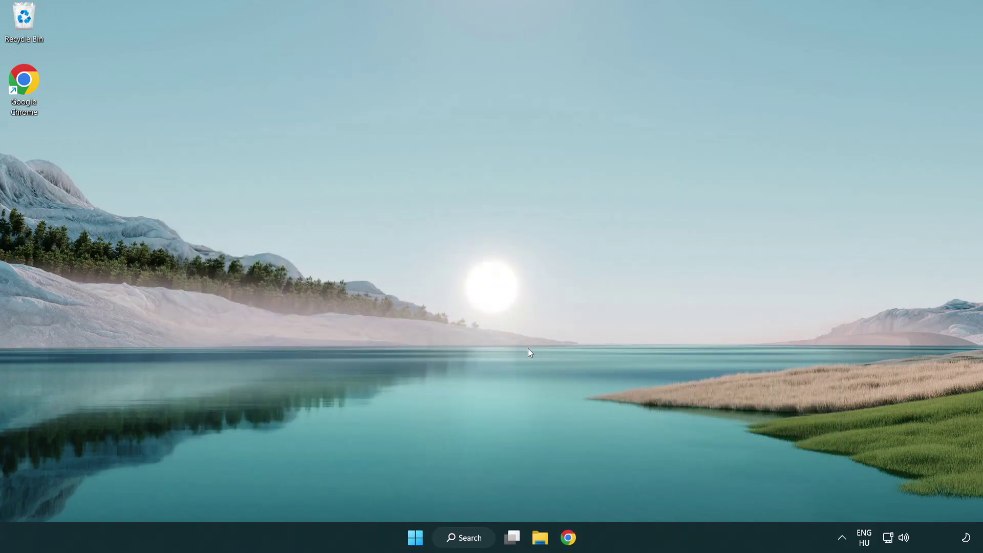
Step: Search for 'cmd' and launch Command Prompt as administrator
left_click(458, 537)
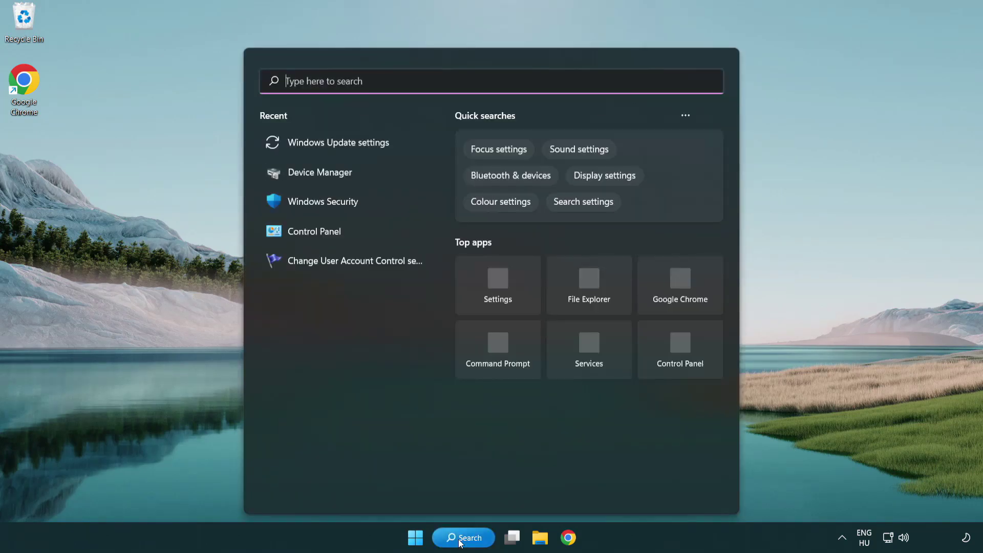
type("c")
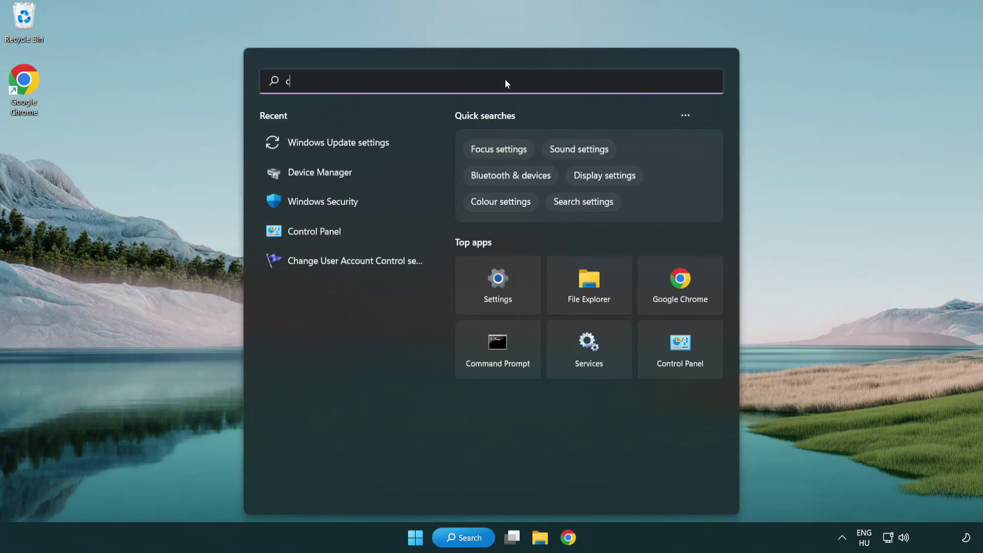
type("md")
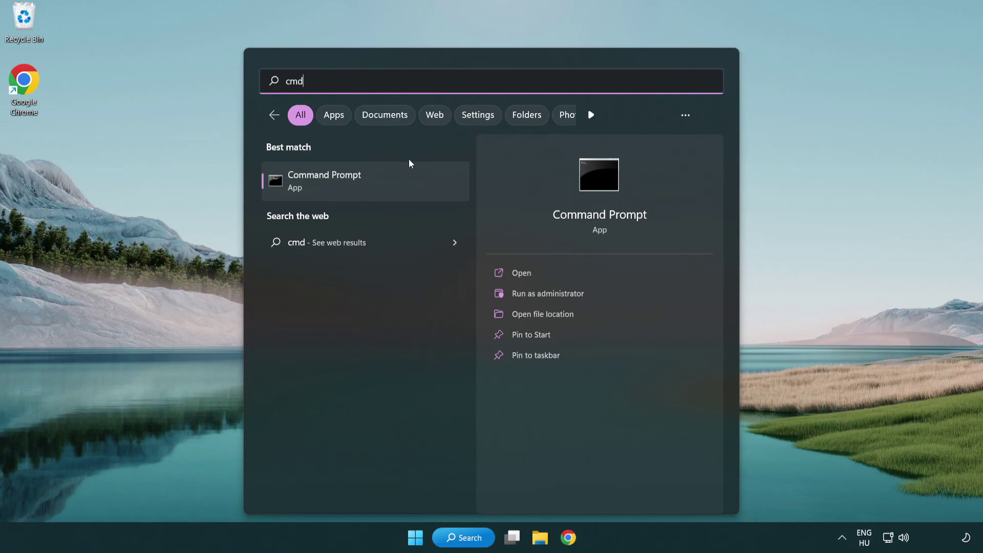
right_click(378, 186)
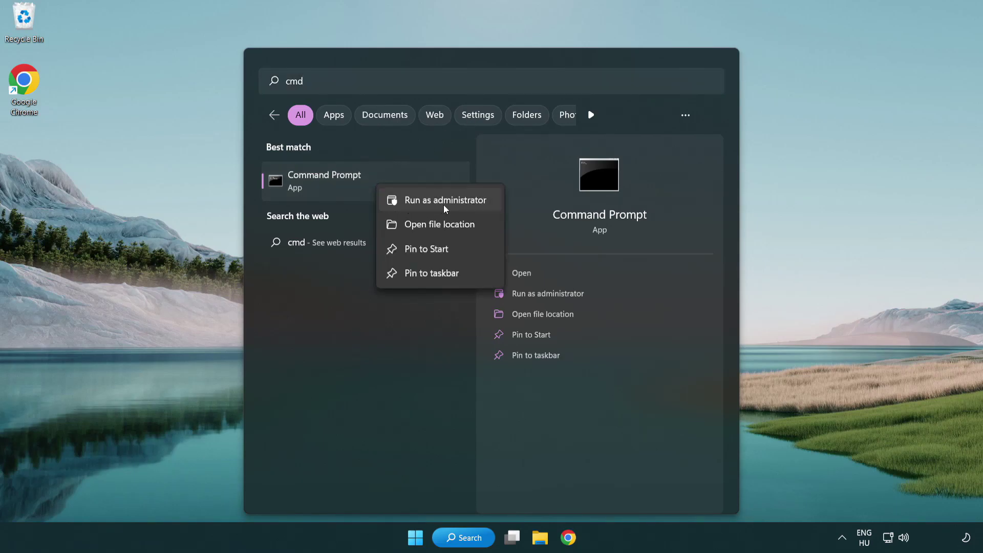
left_click(444, 204)
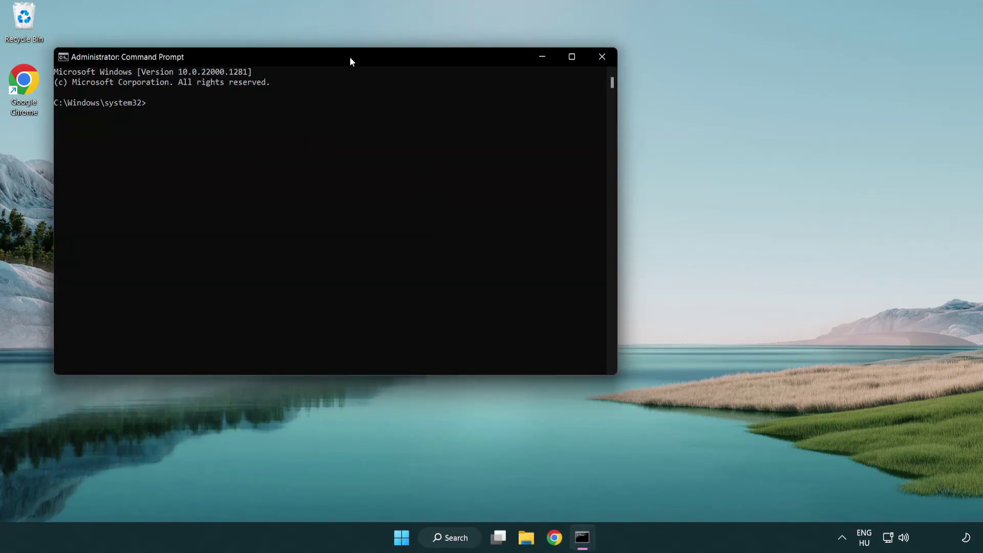
Step: Run sfc /scannow, which finds no integrity violations, then close Command Prompt
left_click_drag(350, 61, 495, 104)
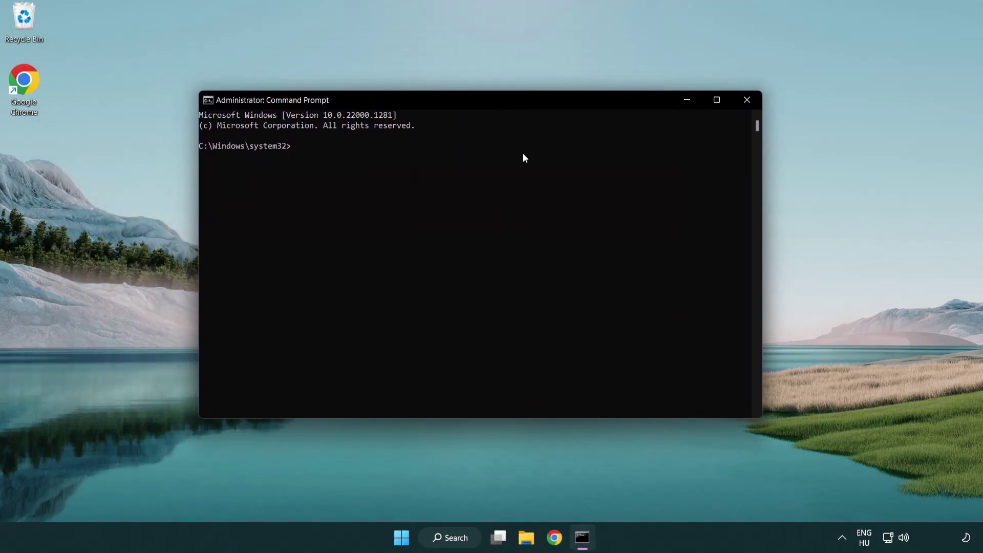
type("sfc /")
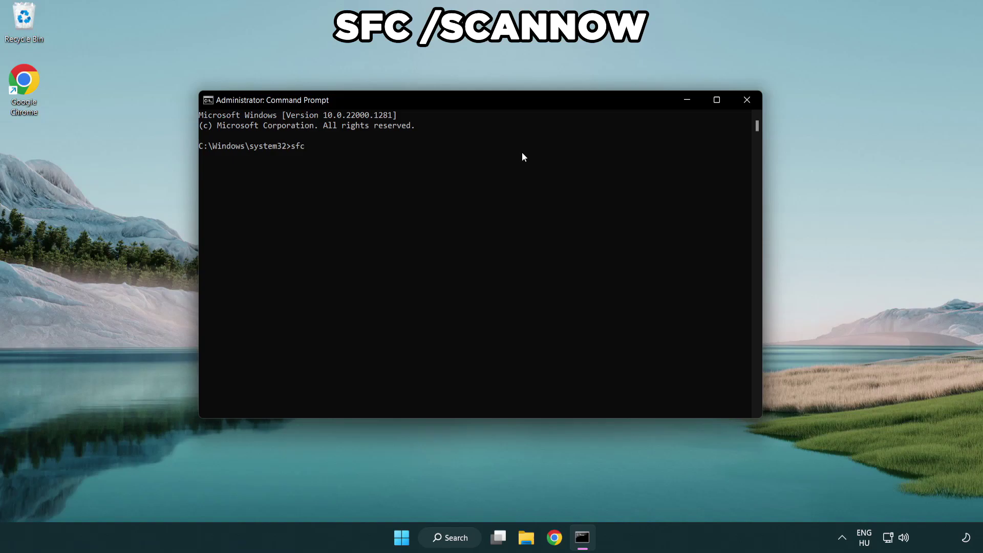
type("scannowscannow")
key("Return")
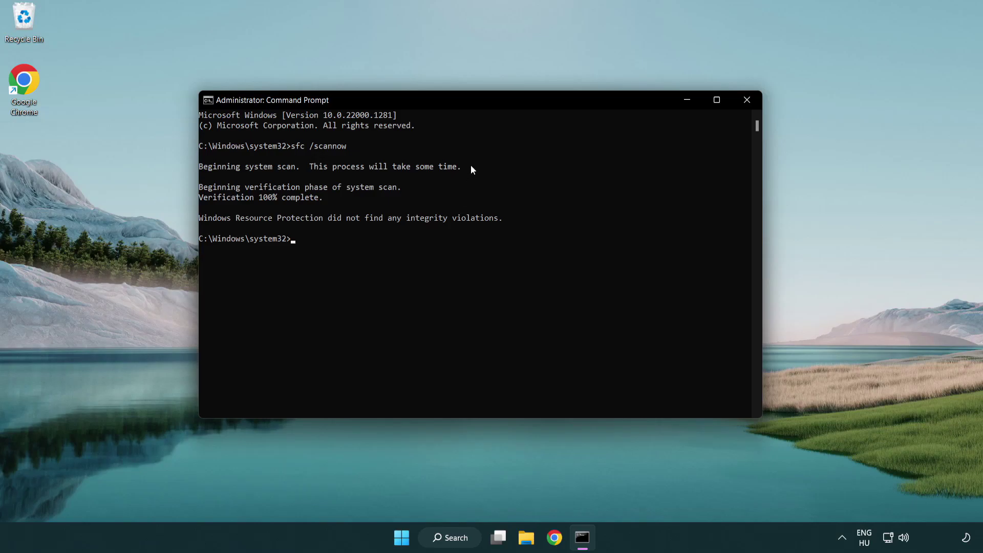
left_click(750, 103)
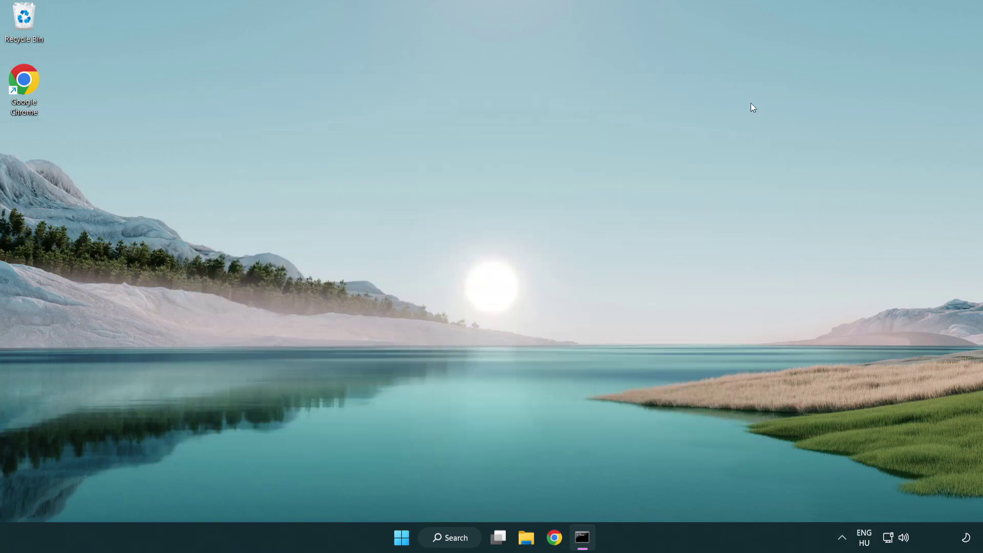
Step: Open the Start menu and dismiss it, returning to the desktop
left_click(415, 538)
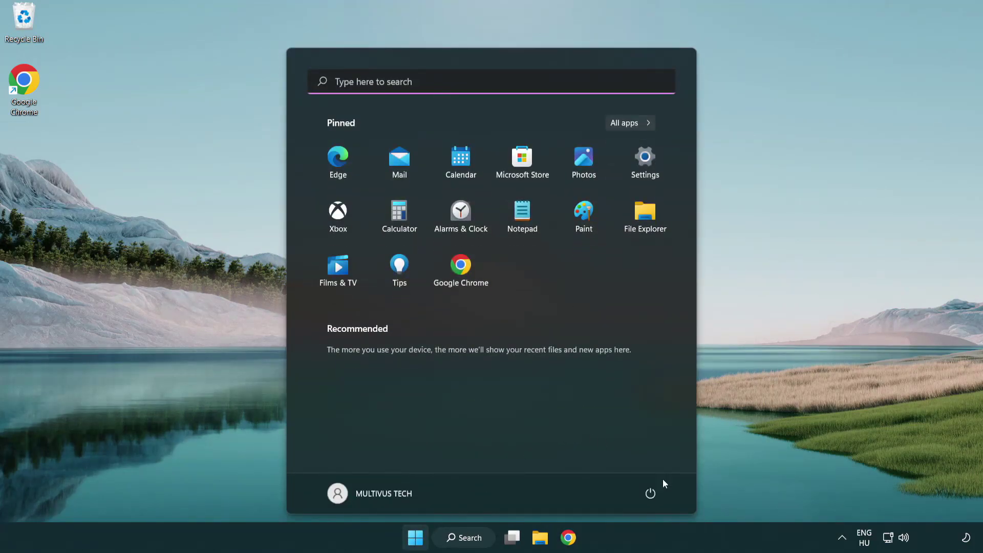
left_click(653, 491)
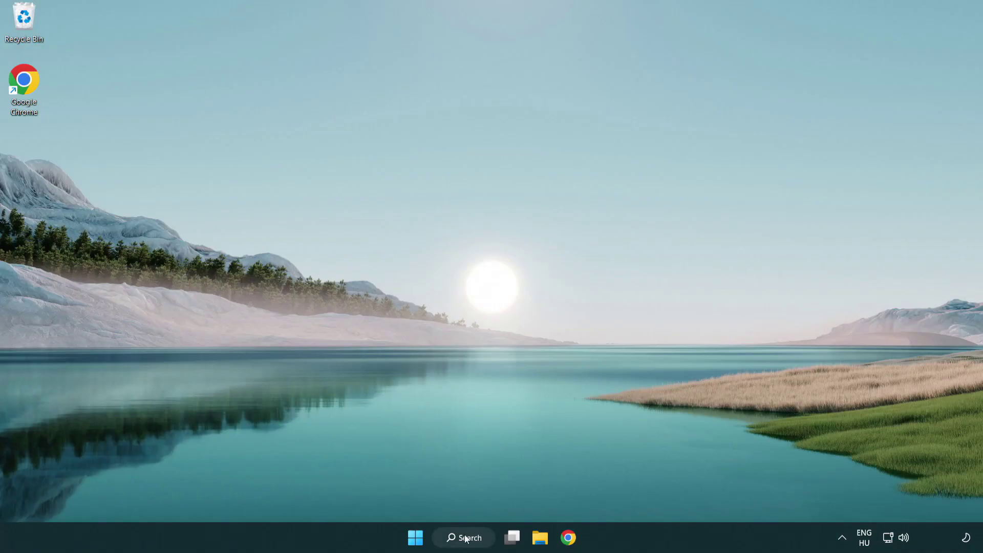
Step: Search for 'security' and launch the Windows Security app
left_click(466, 545)
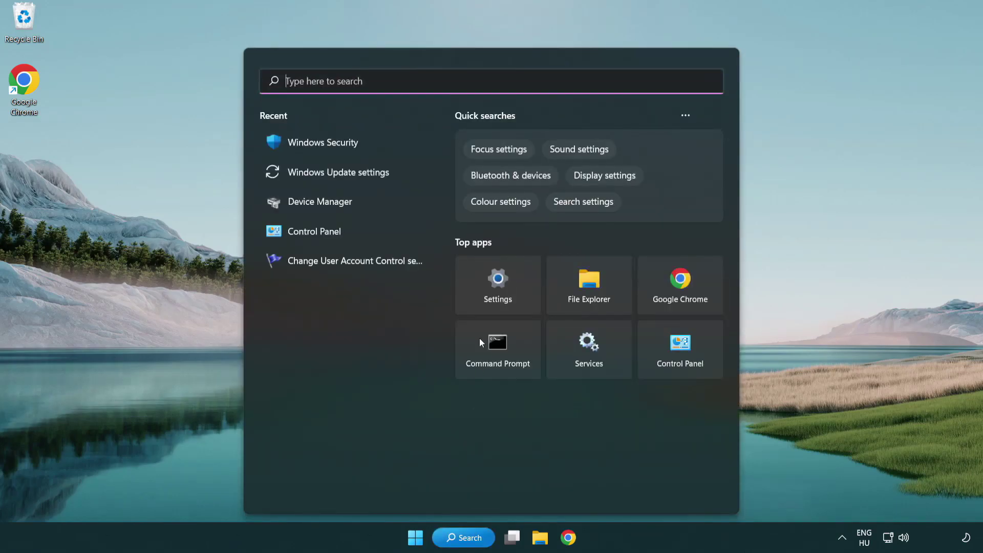
type("se")
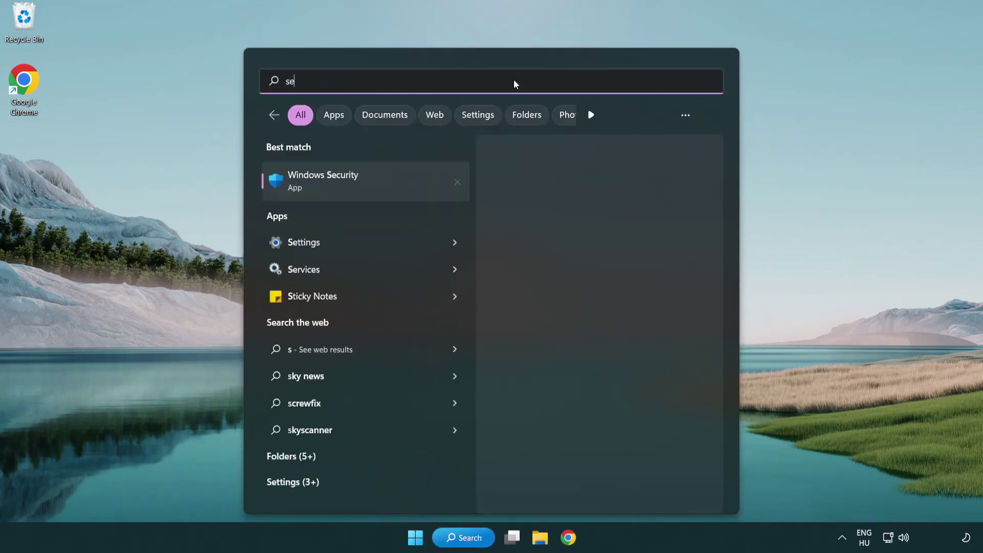
type("curi")
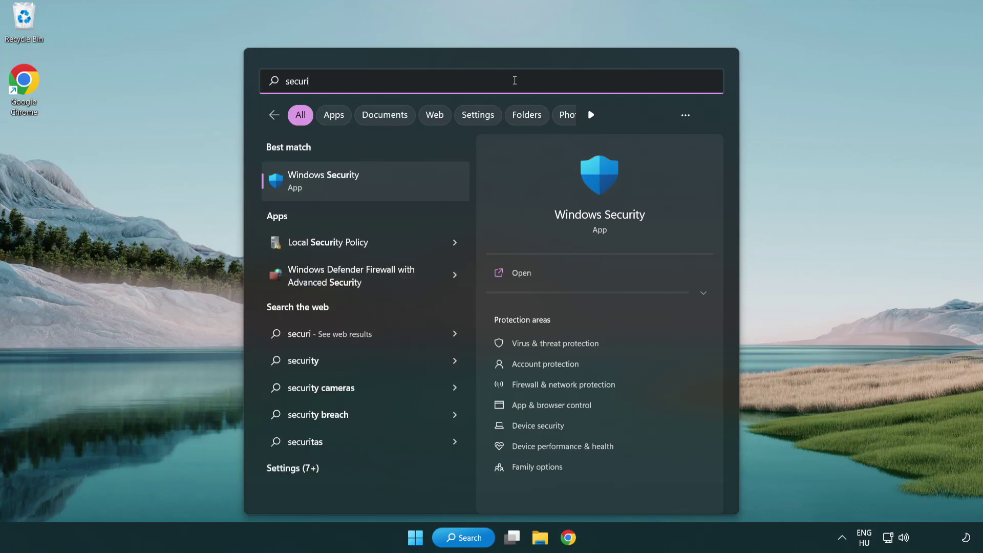
type("ty")
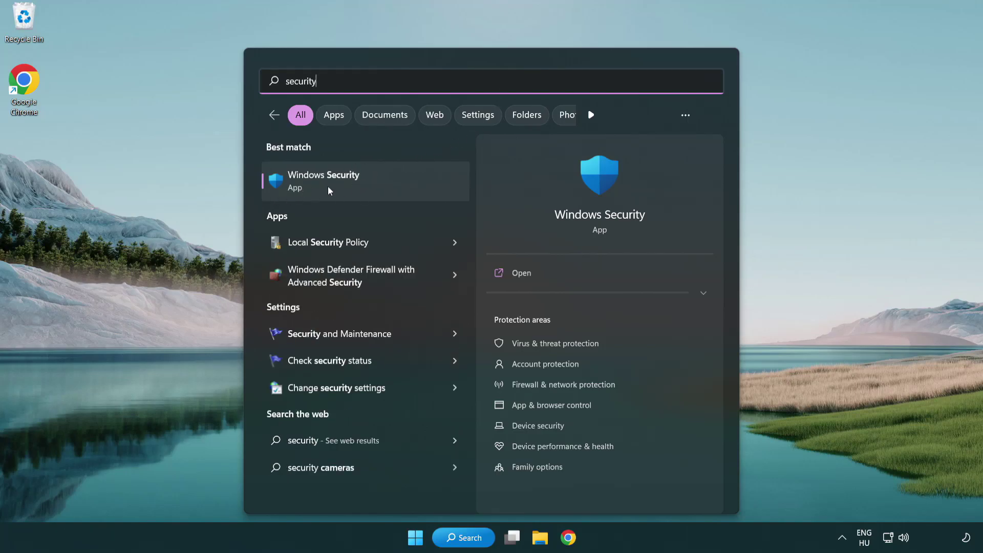
left_click(402, 190)
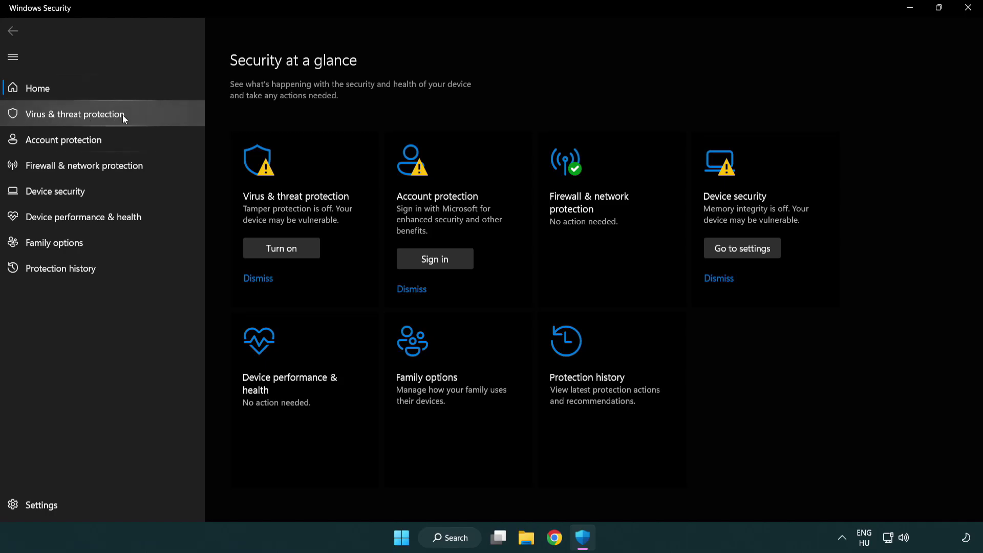
Step: Go through Virus & threat protection settings to the Defender Add or remove exclusions page
left_click(148, 115)
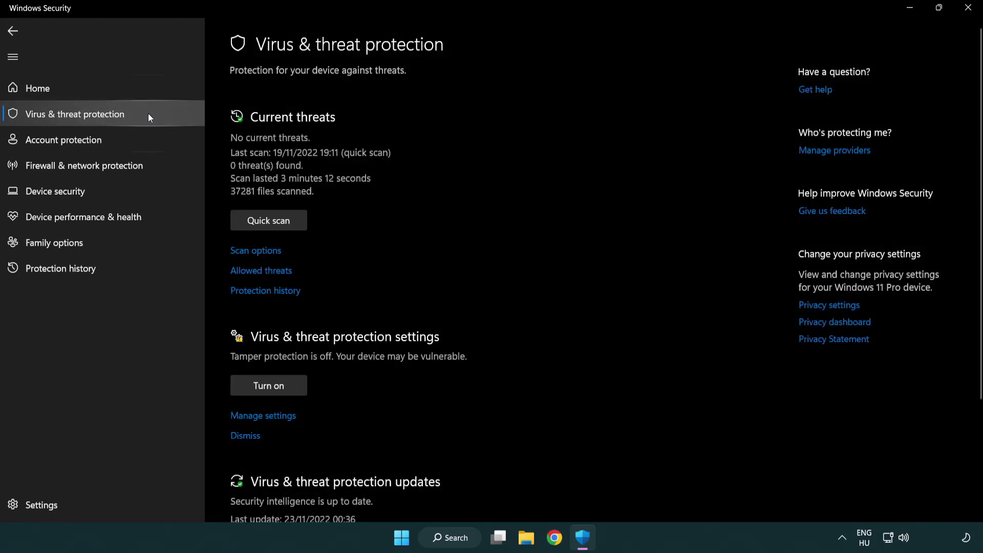
scroll(281, 220, "down", 3)
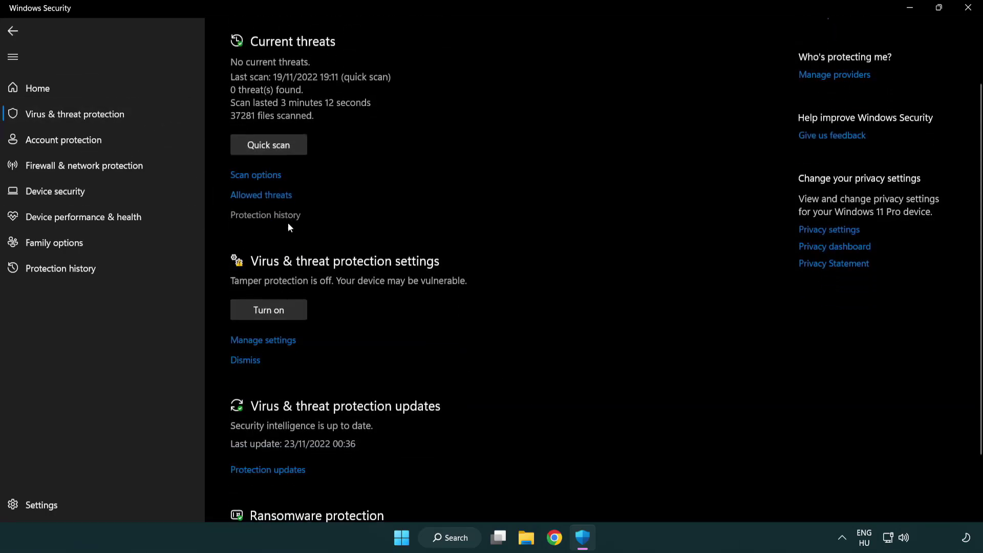
left_click(262, 341)
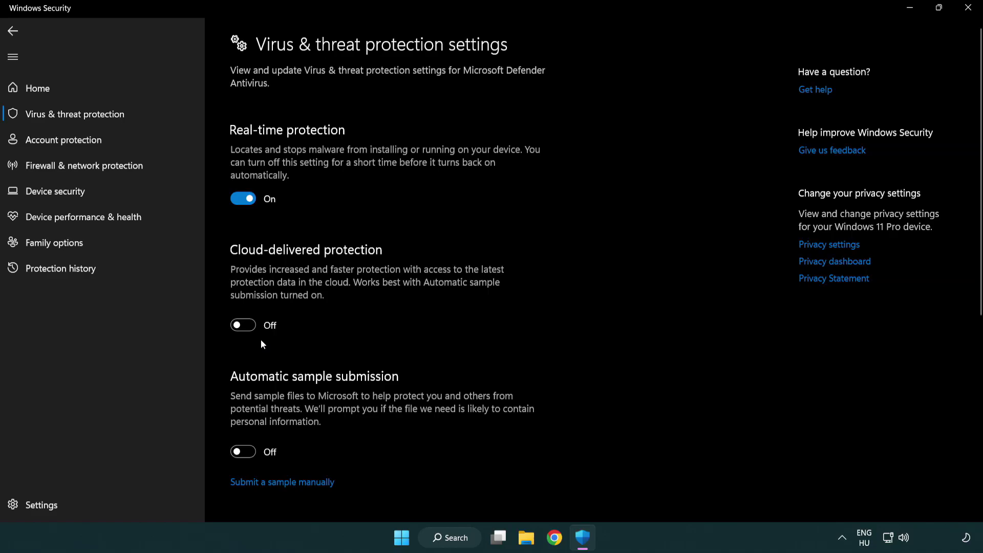
scroll(261, 340, "down", 10)
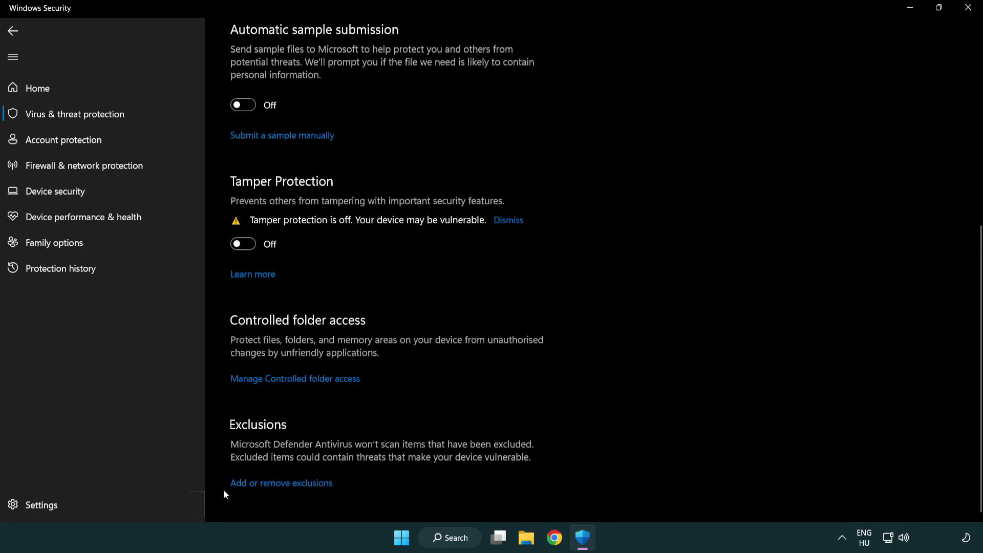
left_click(312, 484)
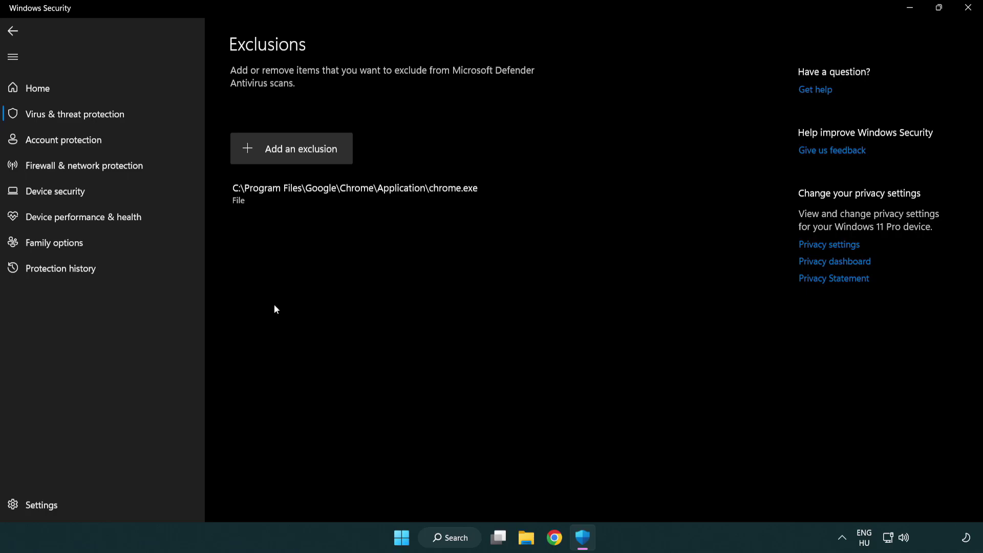
Step: Add the NOT WORKING APP shortcut in C:\Program Files (x86)\NOT WORKING APP as a Defender file exclusion
left_click(296, 153)
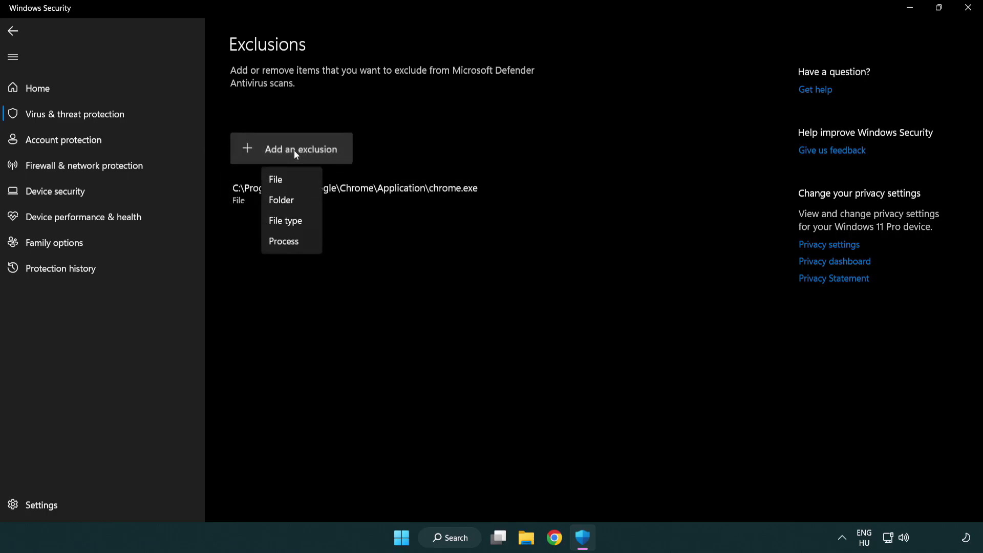
left_click(296, 182)
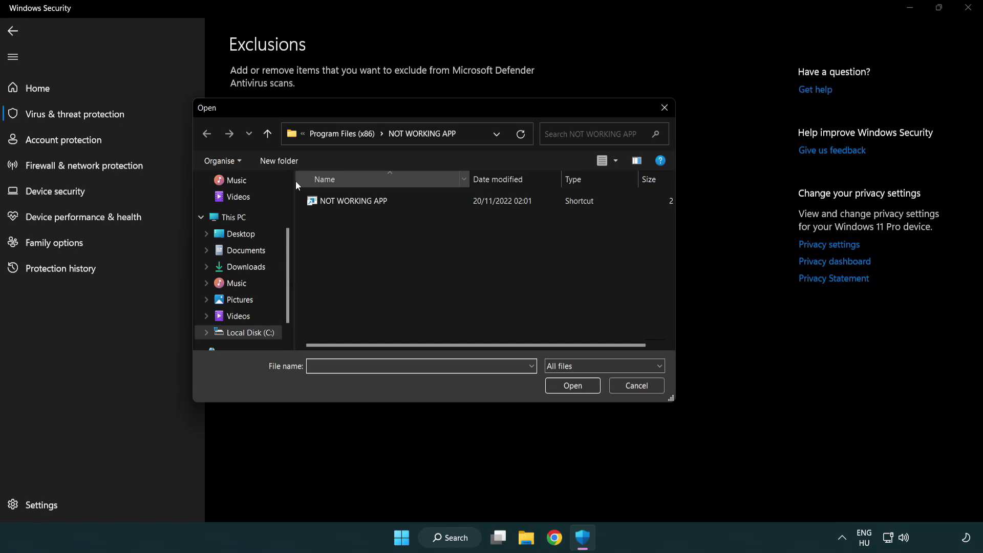
left_click(332, 134)
left_click(338, 134)
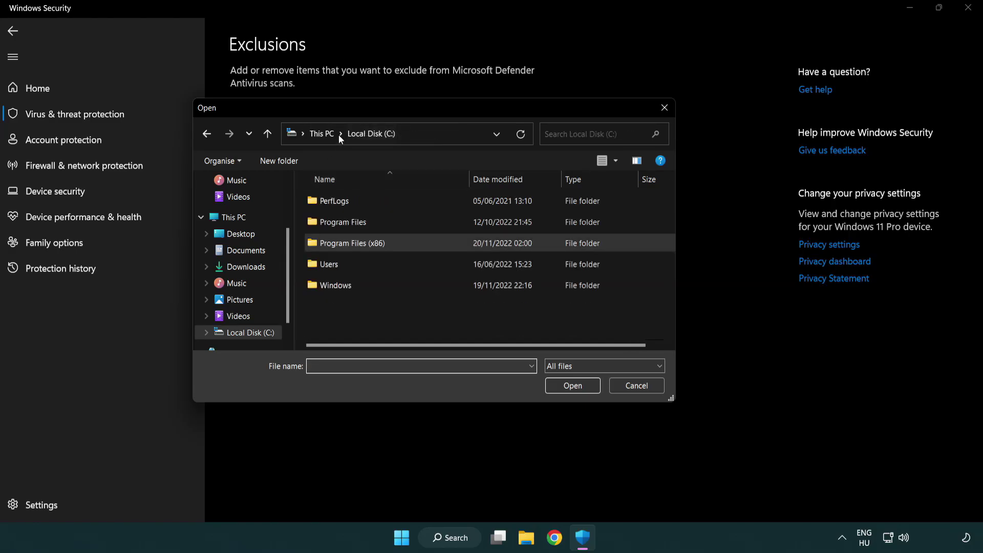
left_click(332, 135)
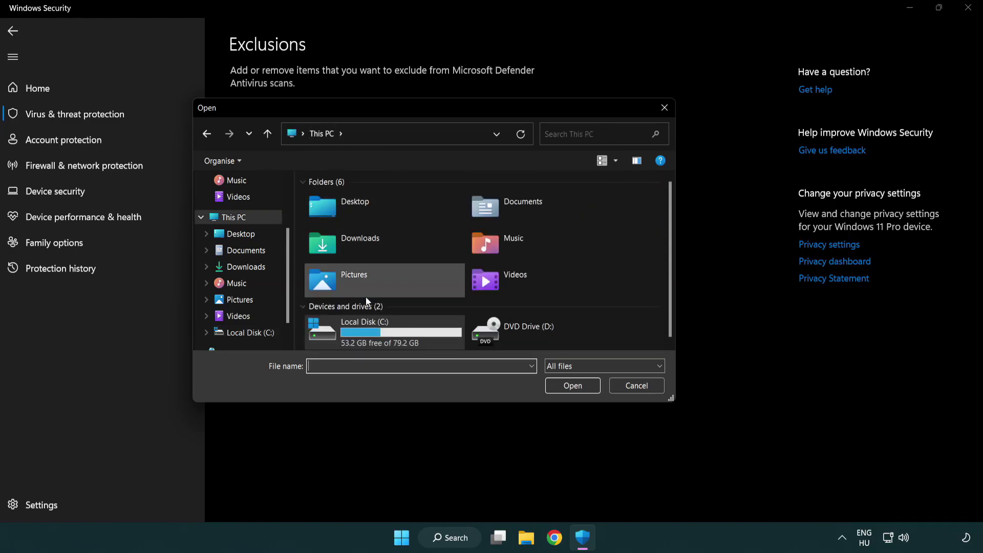
double_click(359, 338)
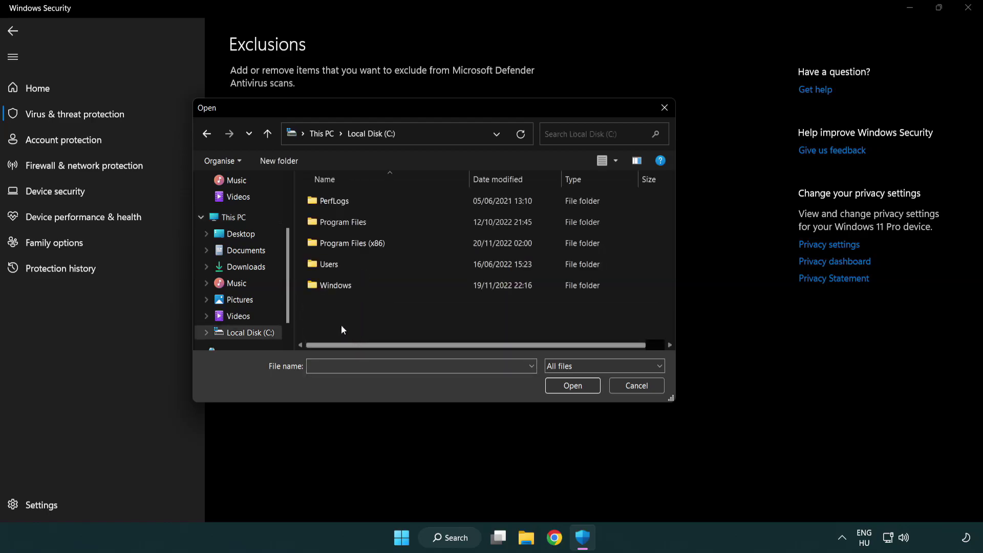
double_click(359, 241)
double_click(367, 331)
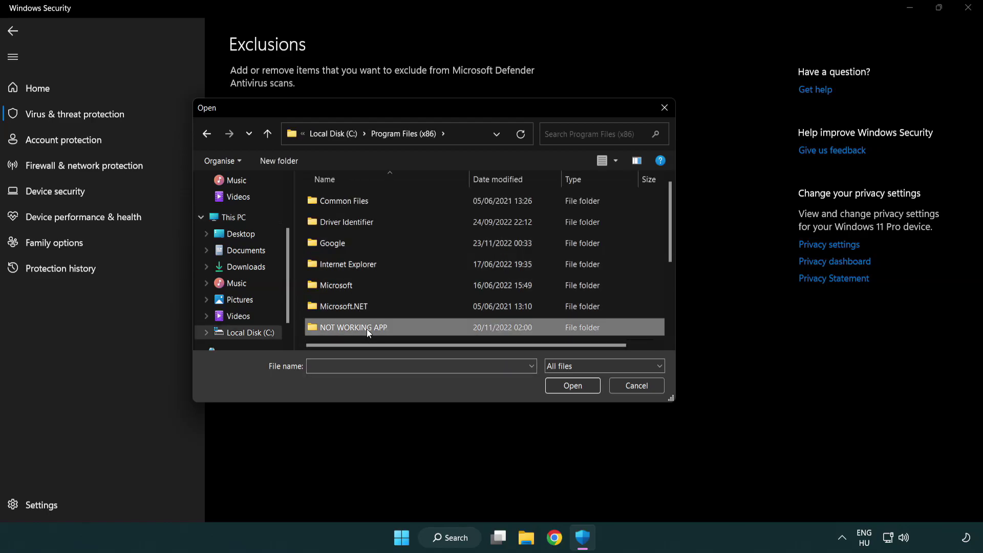
left_click(346, 200)
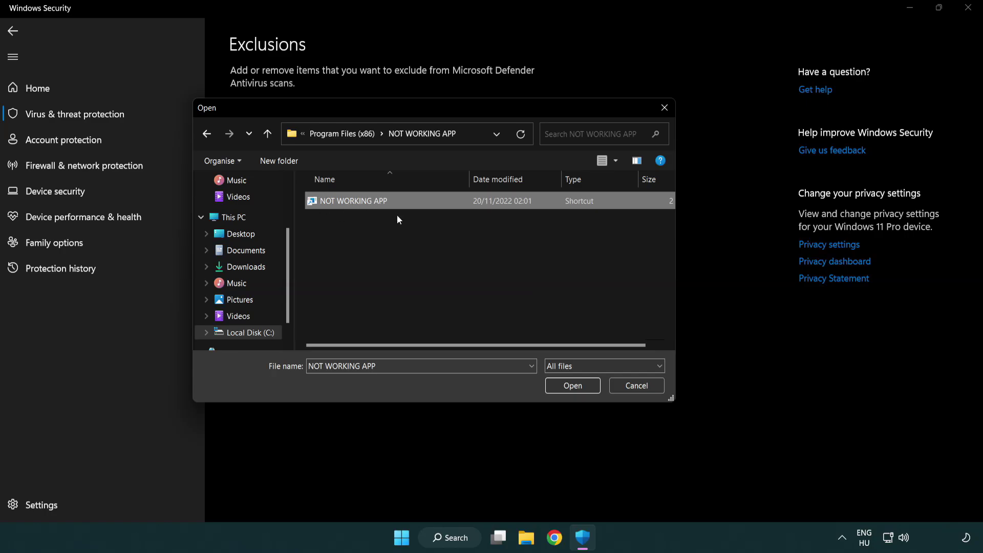
left_click(571, 388)
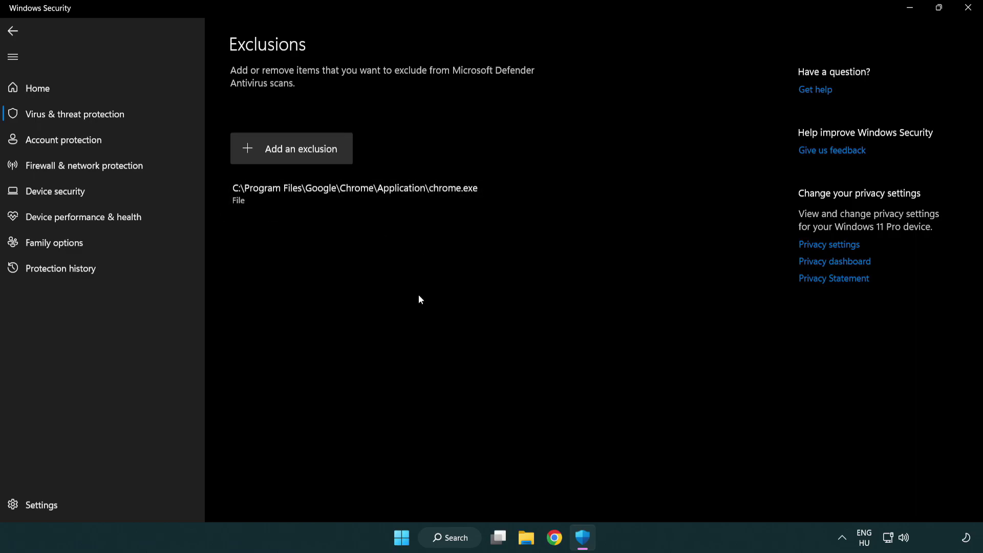
Step: Close Windows Security and show the Start menu's power options
left_click(967, 8)
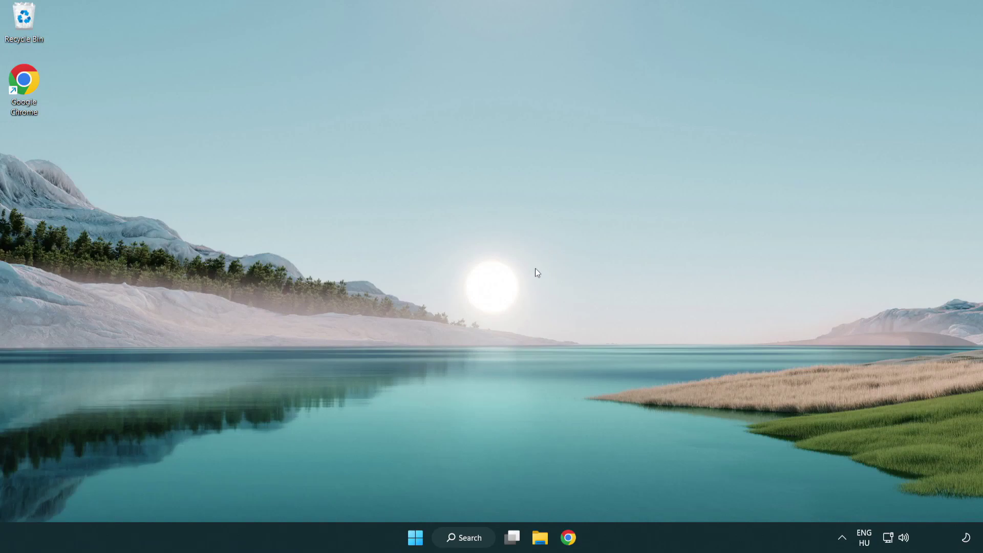
left_click(409, 539)
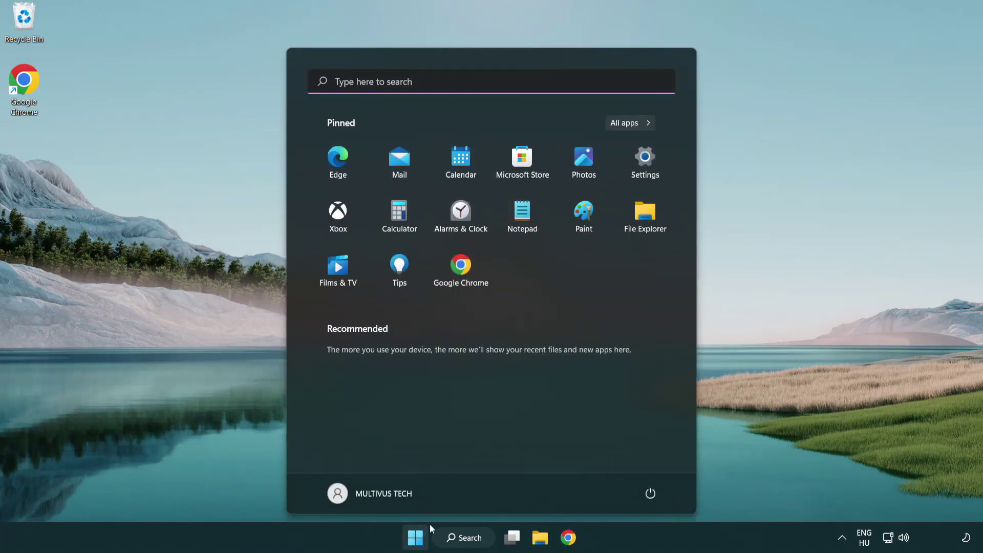
left_click(651, 492)
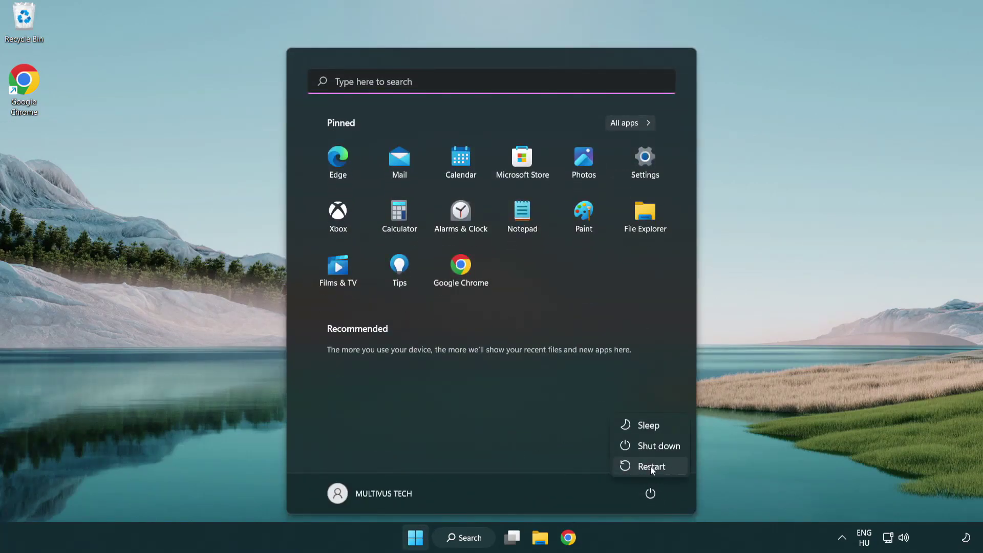